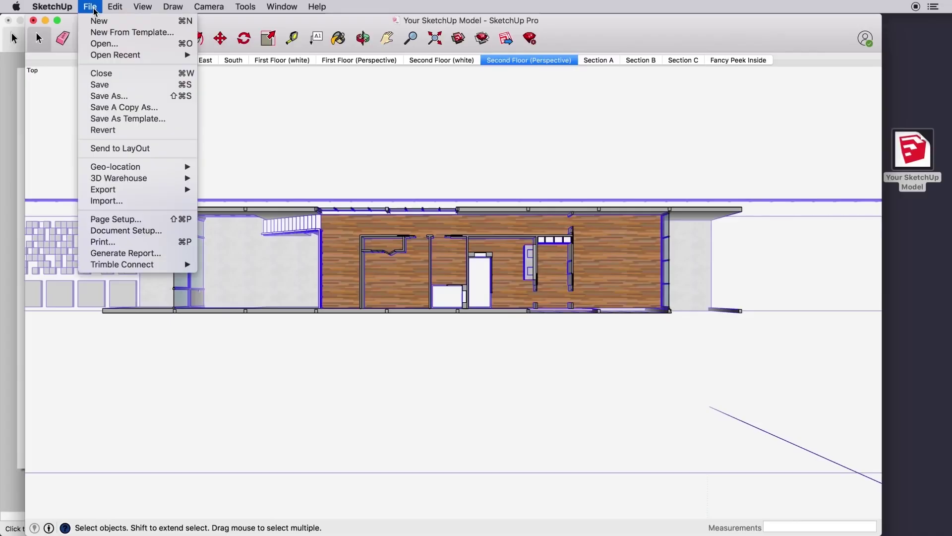
Step: Refresh the house model viewport from the updated SketchUp model
click(130, 87)
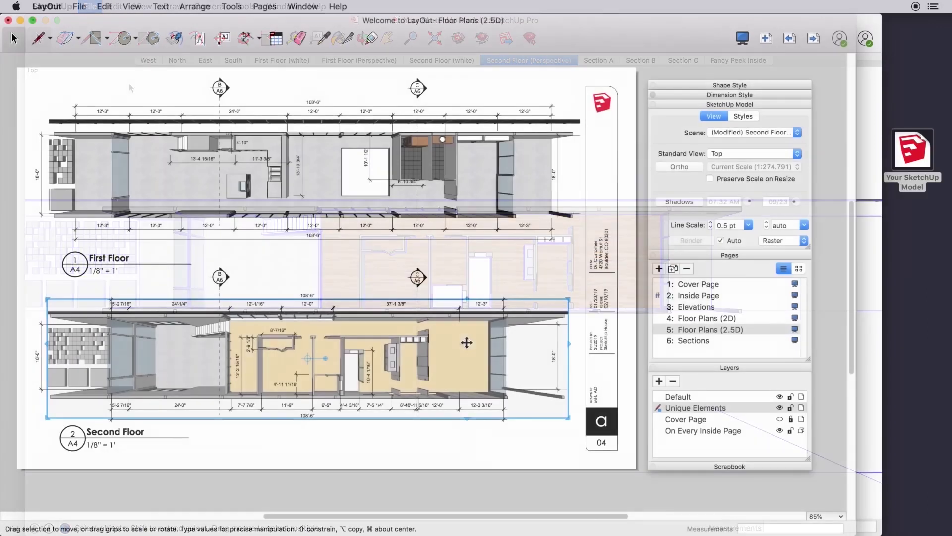
right_click(462, 341)
click(501, 440)
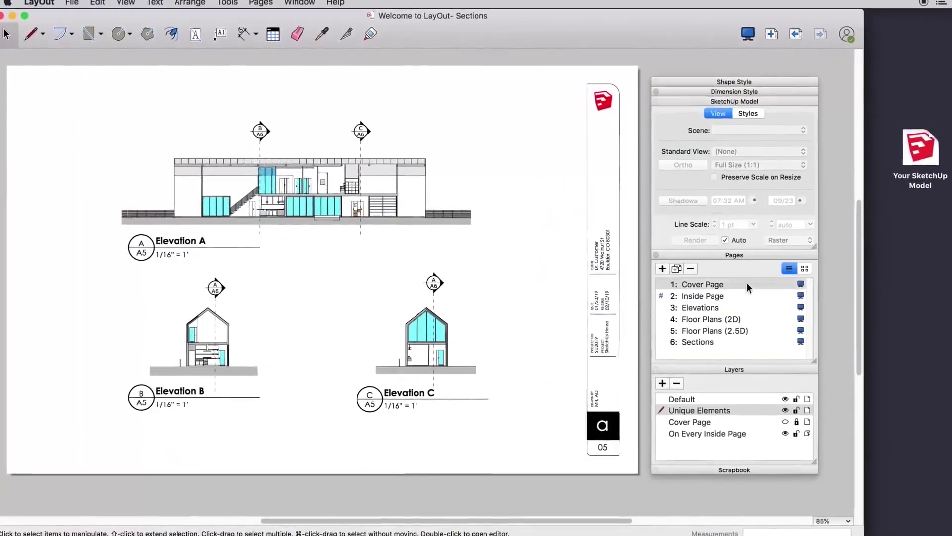
Step: Present the document full-screen from the Cover Page through the elevations and floor plans pages
click(748, 284)
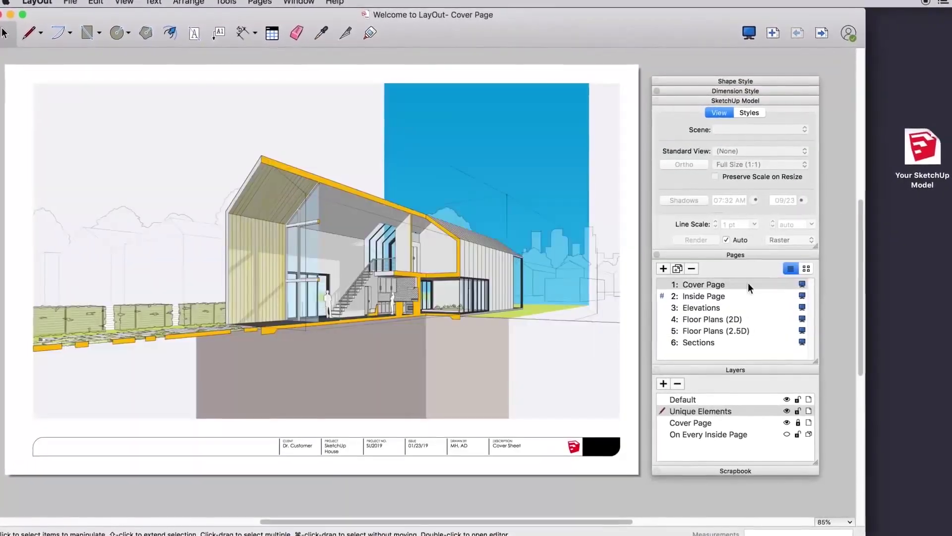
click(747, 34)
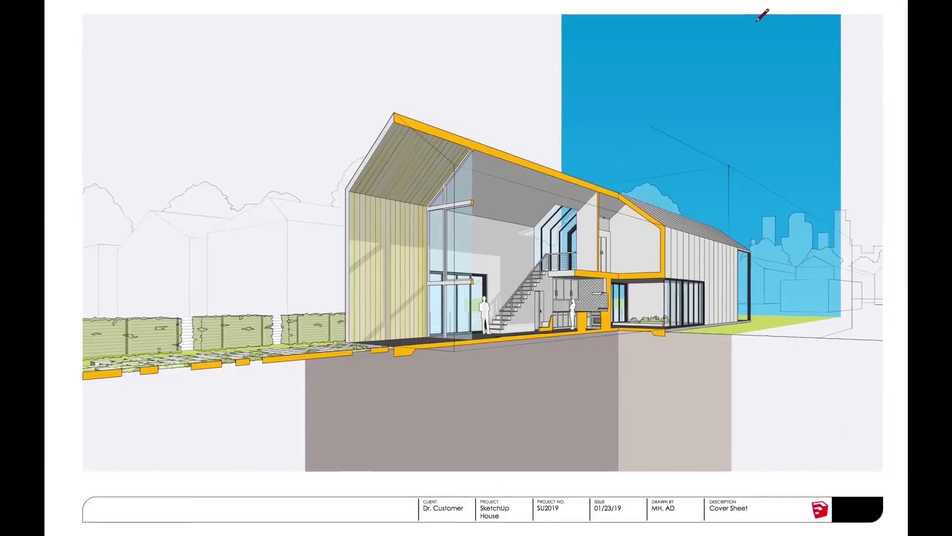
key(Right)
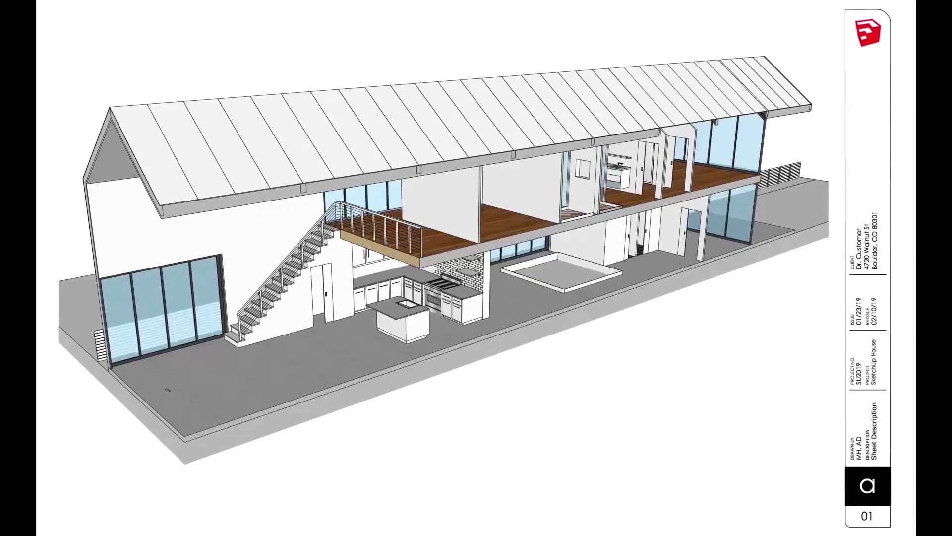
key(Right)
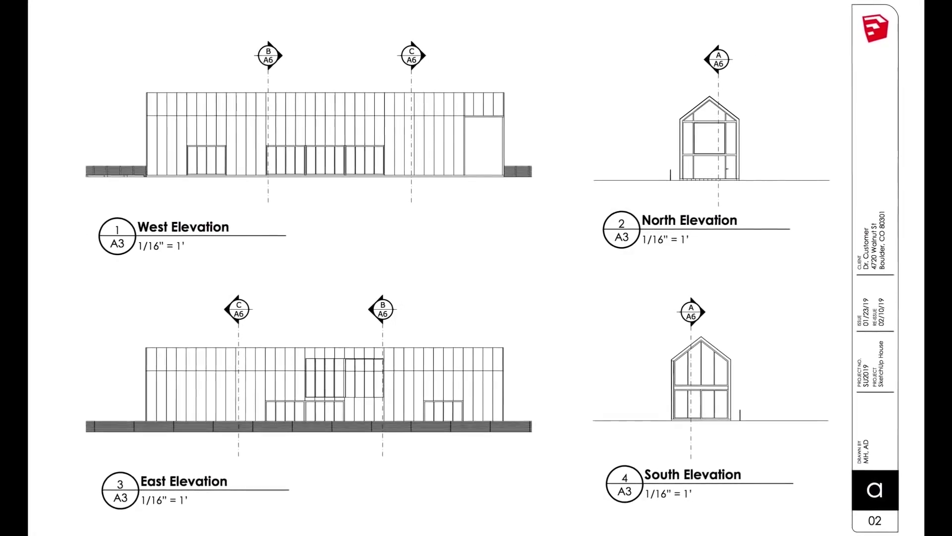
key(Right)
key(Right)
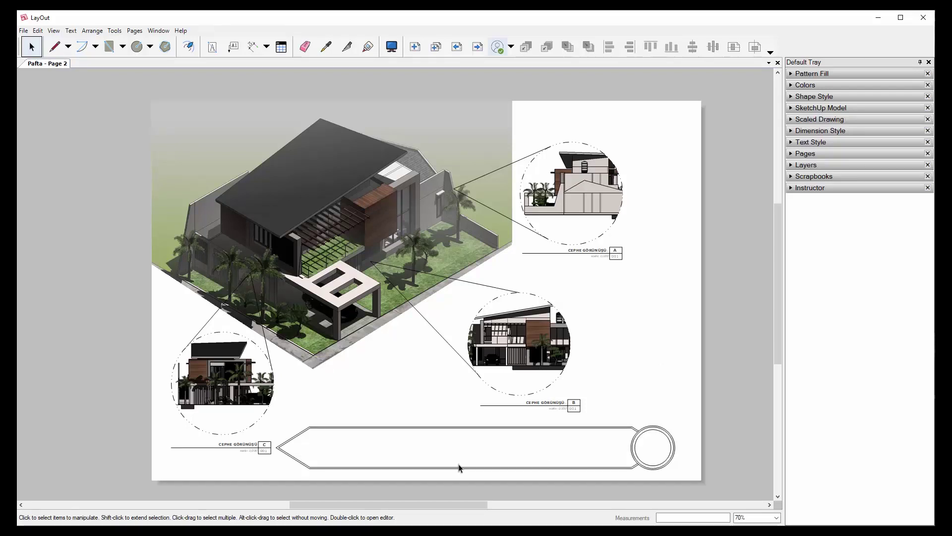
Step: Draw a trial pentagon and rectangle, join them, then delete the combined shape
scroll(402, 475, up, 3)
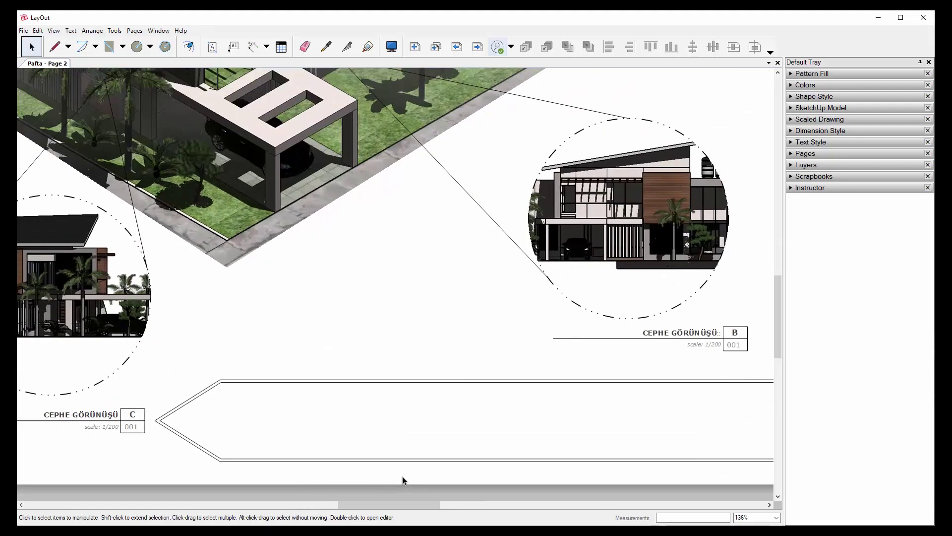
click(122, 46)
click(164, 46)
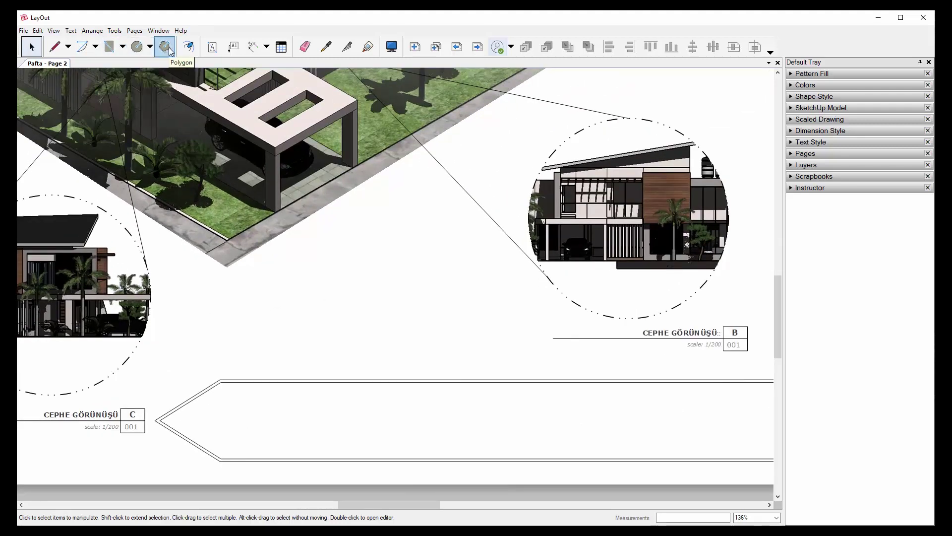
drag(304, 304, 335, 304)
key(r)
click(312, 276)
click(429, 331)
key(space)
click(297, 304)
key(j)
click(311, 298)
key(Delete)
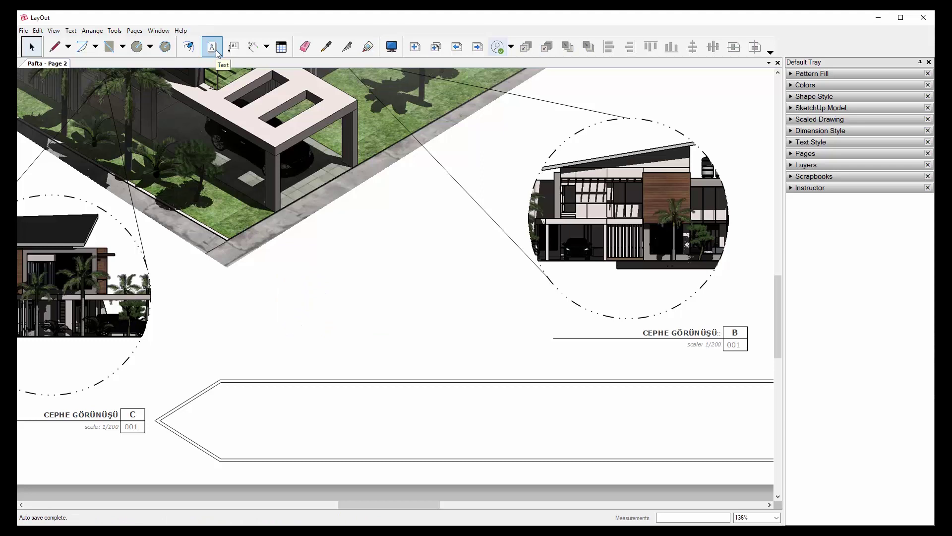
Step: Add a 'Proje Adı:' text label inside the arrow title block
click(215, 49)
mouse_move(228, 426)
middle_down()
mouse_move(287, 319)
mouse_move(312, 308)
middle_up()
scroll(310, 305, up, 3)
mouse_move(273, 254)
mouse_down()
mouse_move(521, 311)
mouse_move(505, 312)
mouse_up()
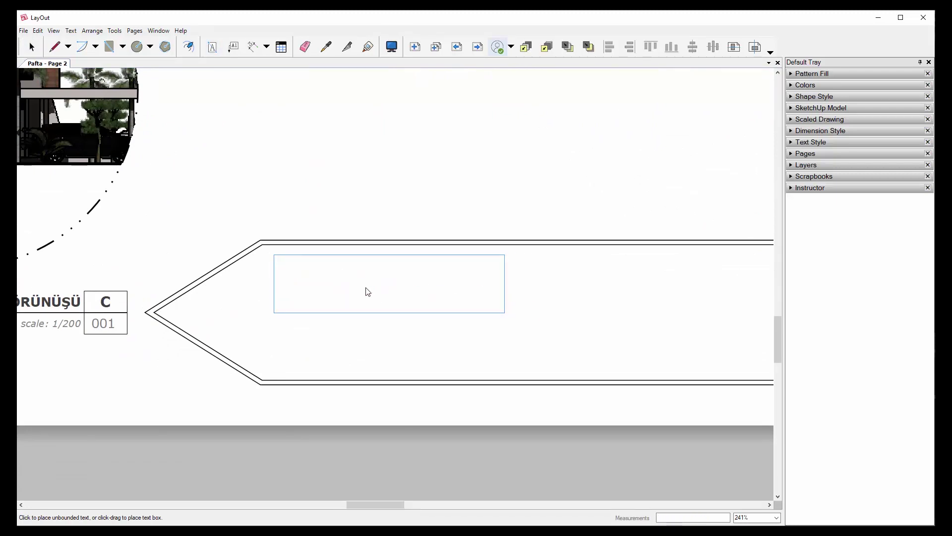
text(Proje Adı)
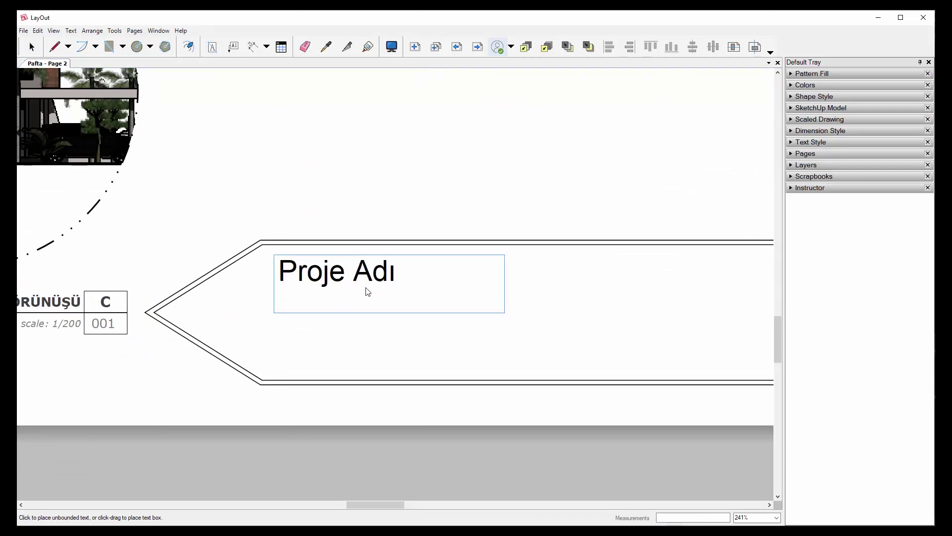
text(:)
key(Escape)
Step: Copy the label to the right and change it to 'Çizen:'
scroll(368, 292, down, 1)
ctrl+drag(324, 284, 552, 284)
scroll(416, 313, down, 1)
double_click(336, 293)
key(shift+Left)
text(Çizen)
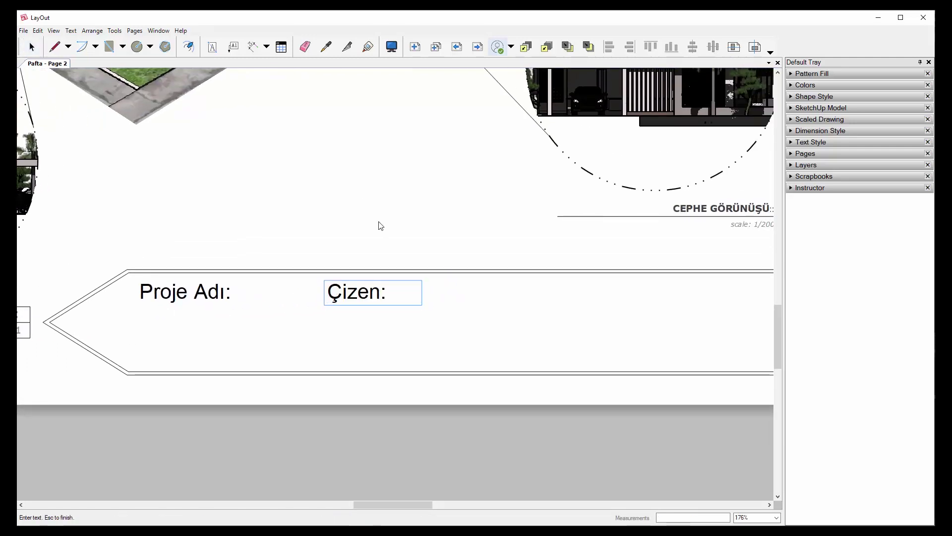
key(Escape)
Step: Copy the 'Çizen:' label further right and change it to 'Tarih:'
scroll(357, 321, down, 1)
ctrl+drag(357, 321, 648, 323)
double_click(506, 314)
text(Tarih)
key(Escape)
Step: Copy the 'Tarih:' label further right and change it to 'Müşteri:'
middle_drag(407, 259, 263, 242)
double_click(500, 301)
click(501, 301)
double_click(500, 300)
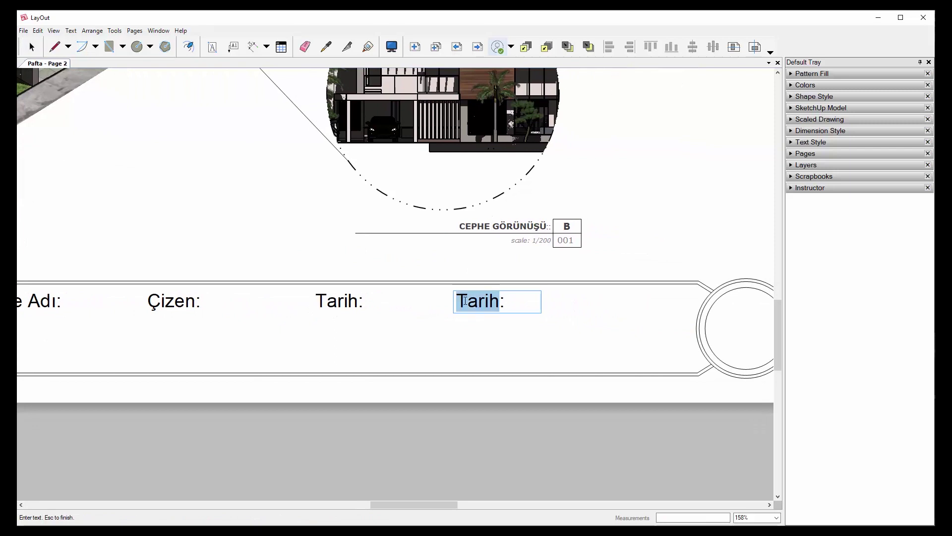
text(Müşteri)
key(Escape)
Step: Select the Proje Adı:, Çizen:, Tarih: and Müşteri: labels and copy them into a row below
middle_drag(293, 253, 419, 266)
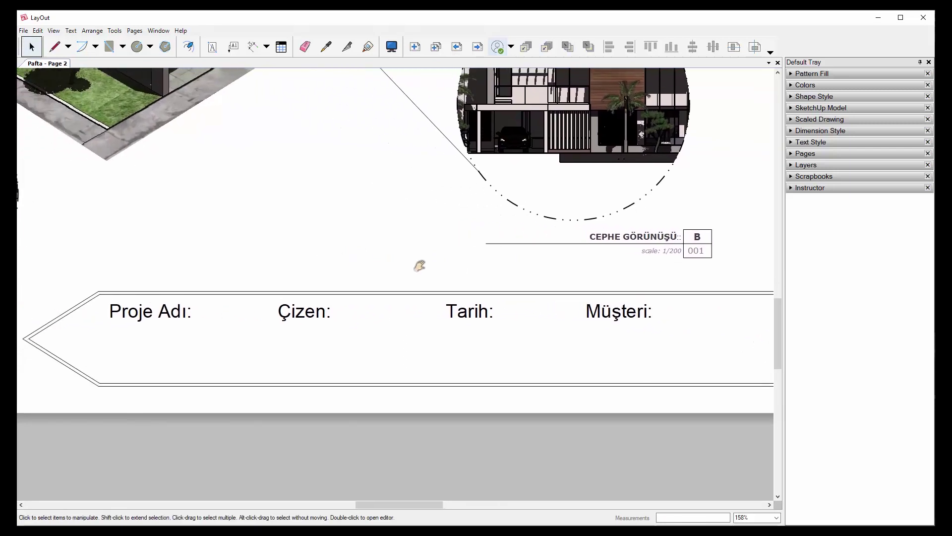
click(611, 314)
shift+click(474, 315)
shift+click(304, 313)
shift+click(167, 311)
ctrl+drag(311, 339, 311, 378)
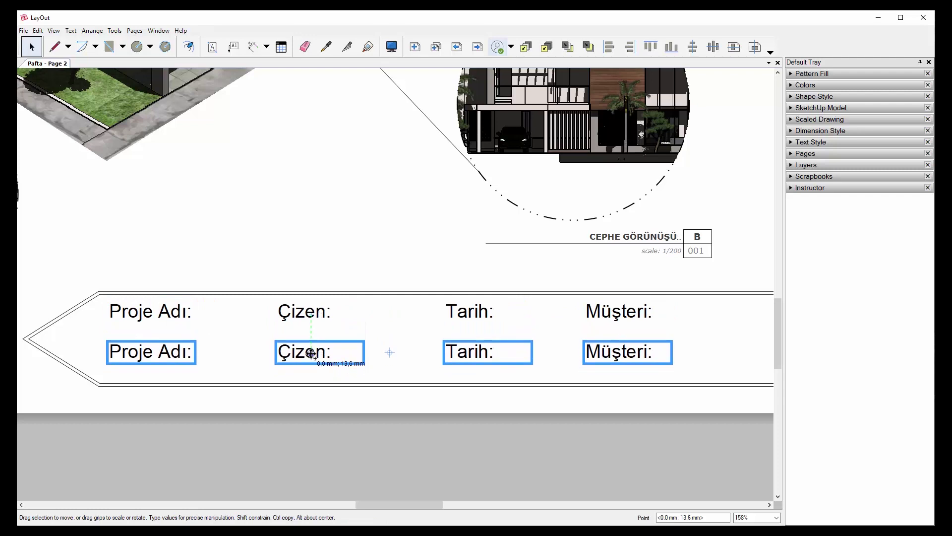
click(320, 245)
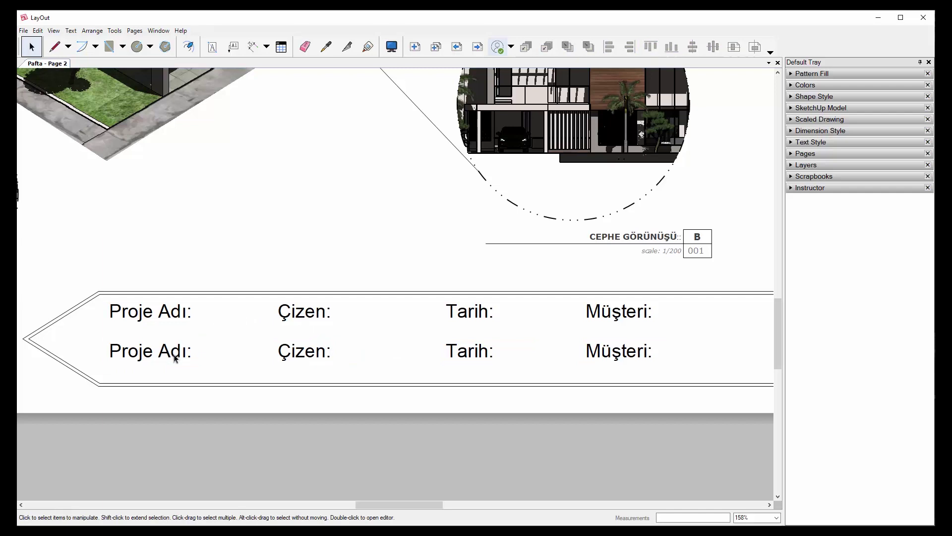
middle_drag(175, 358, 388, 346)
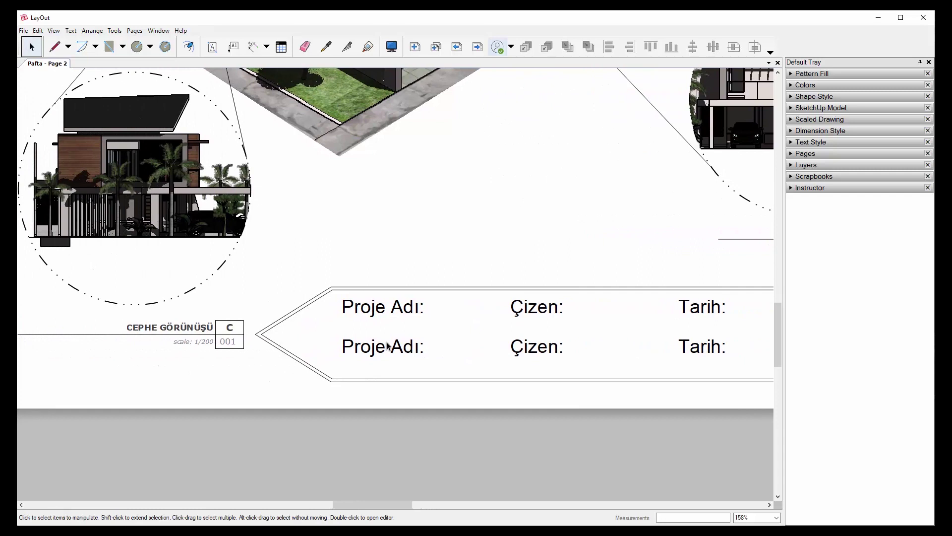
scroll(387, 346, up, 3)
Step: Replace the lower Proje Adı: label with the <proje> tag and move it under Proje Adı:
click(382, 354)
double_click(383, 354)
text(<)
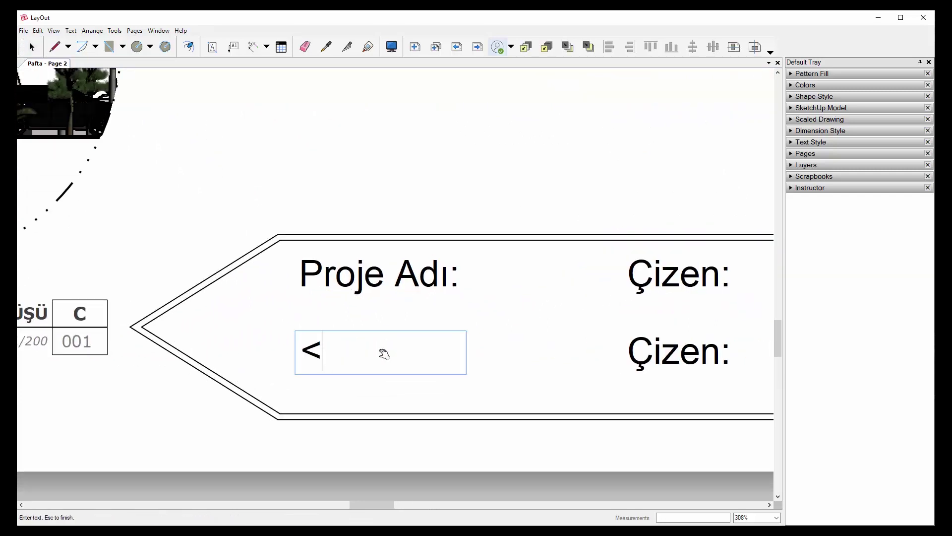
text(proje>)
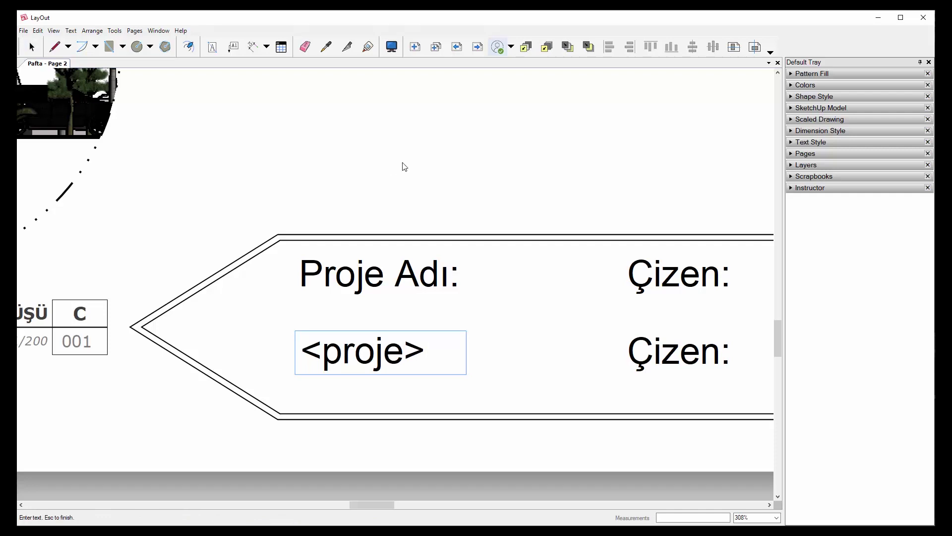
key(Escape)
drag(384, 358, 385, 334)
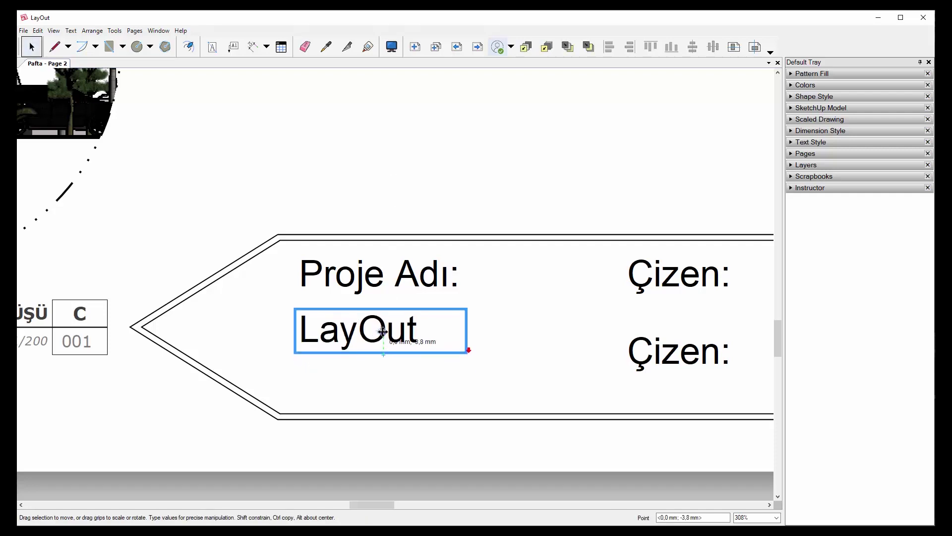
Step: Set the project name text to 10 pt and enlarge its box so it fits
click(838, 145)
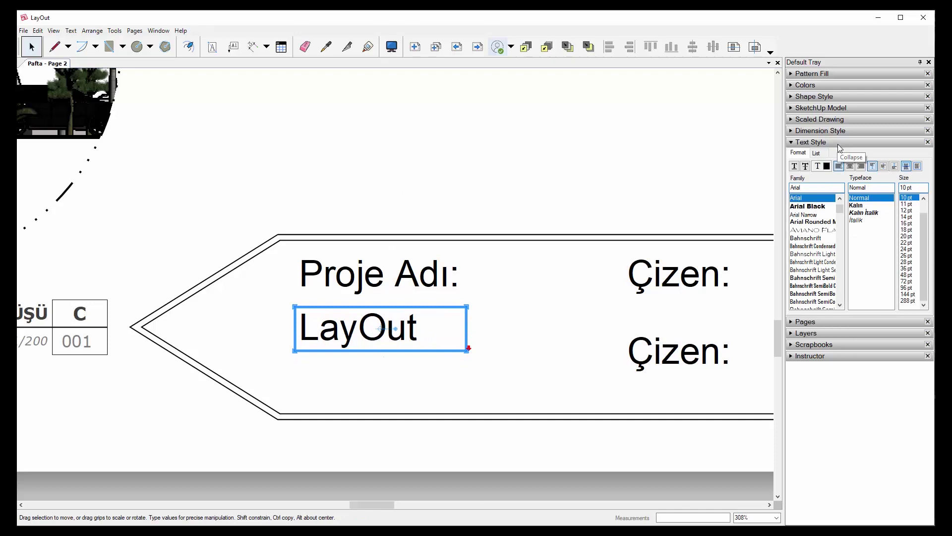
scroll(912, 221, up, 1)
click(910, 198)
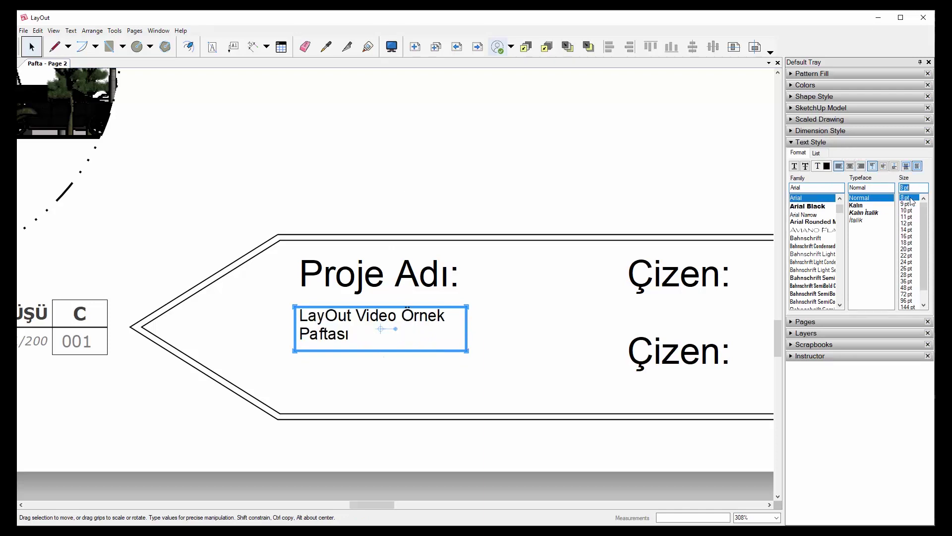
click(907, 204)
drag(465, 351, 582, 379)
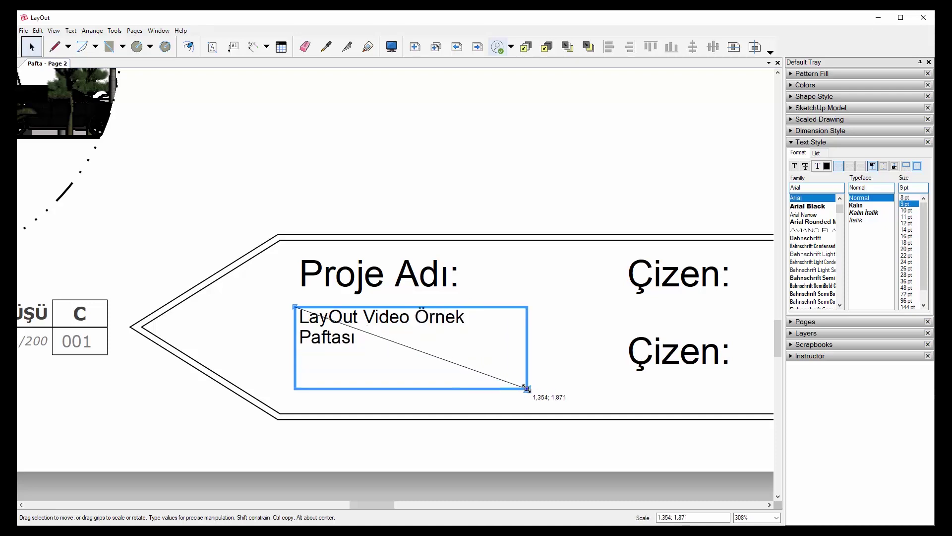
click(907, 211)
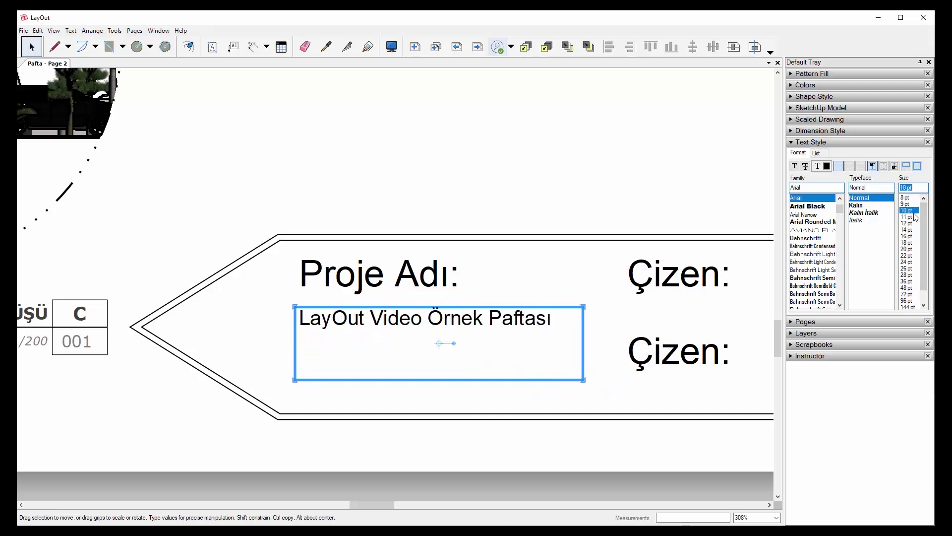
drag(437, 318, 438, 334)
key(Escape)
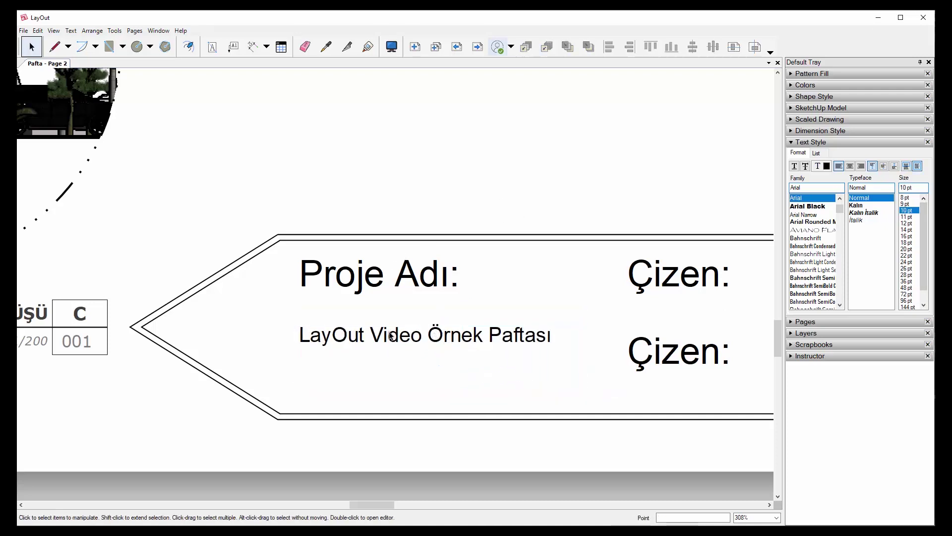
Step: Recheck the <proje> tag so 'LayOut Video Örnek Paftası' shows, and sample its text style
double_click(390, 331)
click(320, 337)
double_click(334, 337)
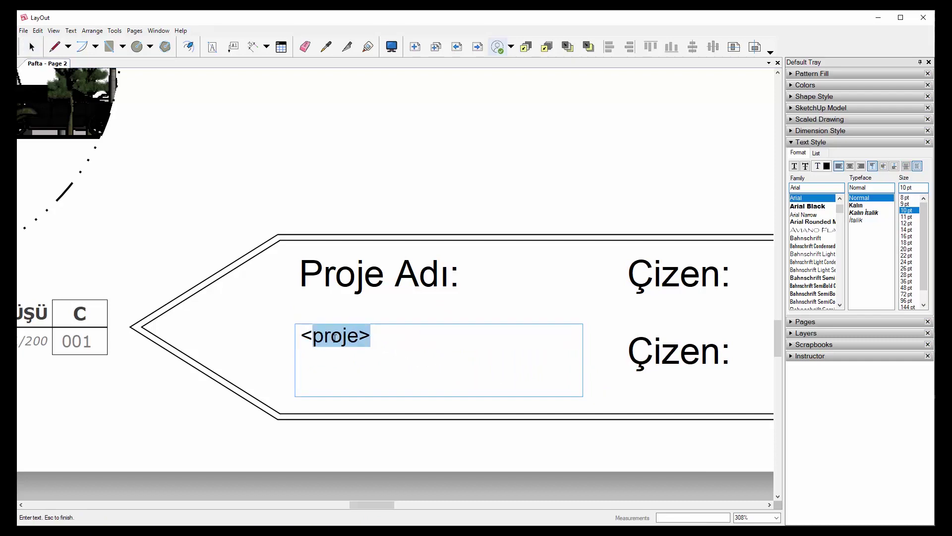
key(Left)
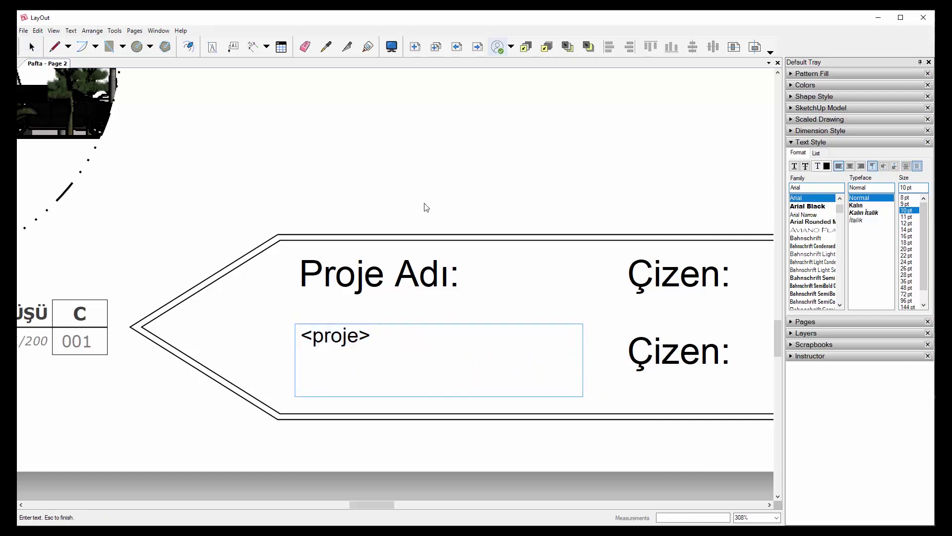
key(Escape)
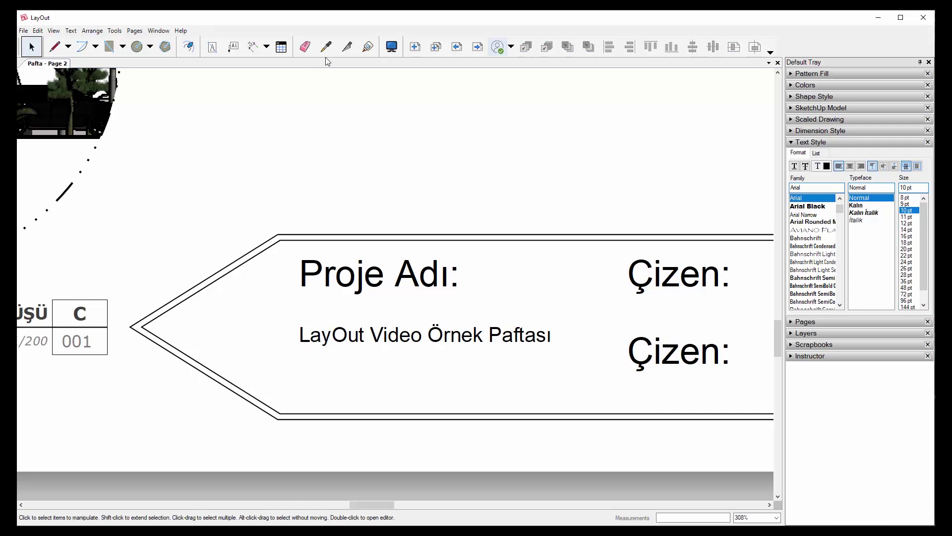
click(325, 46)
click(401, 323)
Step: Apply the project name's text style to the Çizen, Tarih and Müşteri placeholders
click(644, 347)
scroll(645, 342, down, 3)
click(455, 331)
click(622, 332)
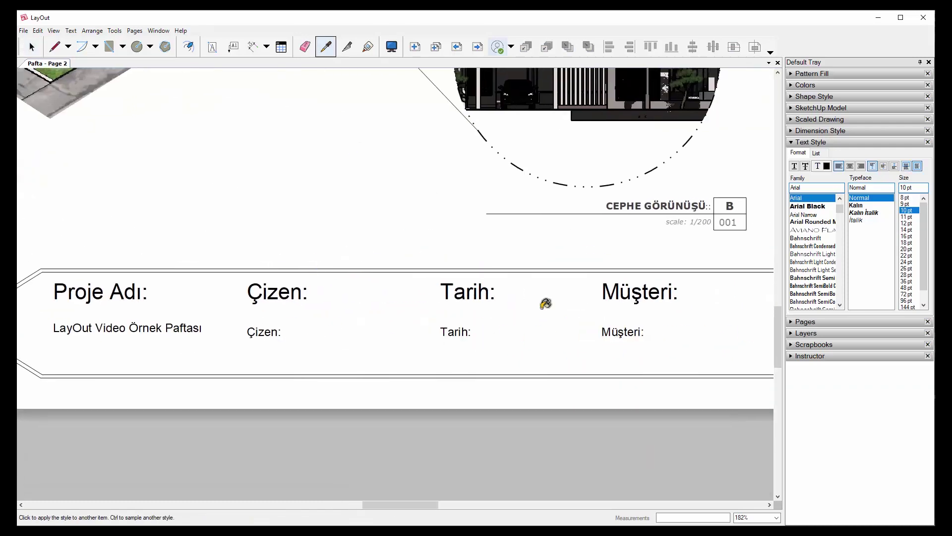
middle_drag(545, 304, 597, 313)
key(space)
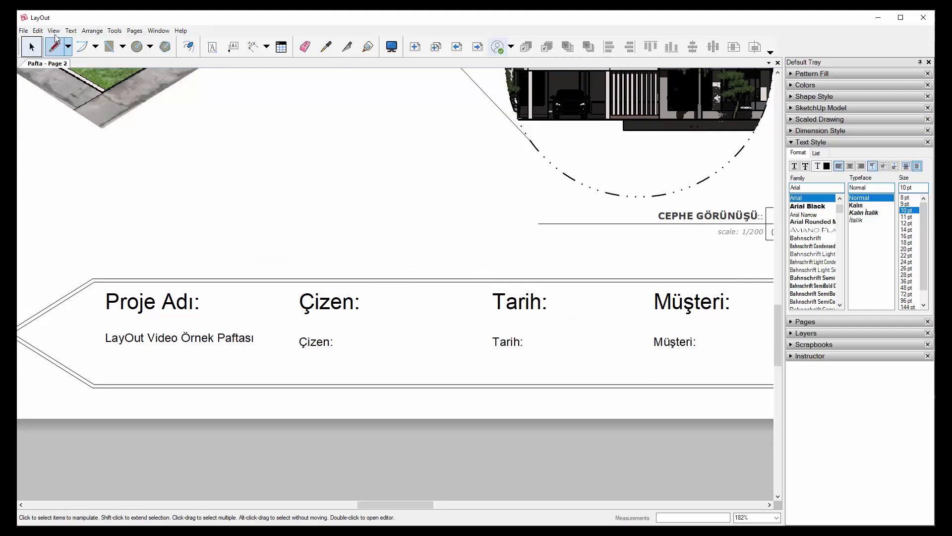
Step: In Document Setup > Auto-Text, review the <proje> tag's value 'LayOut Video Örnek Paftası'
click(24, 32)
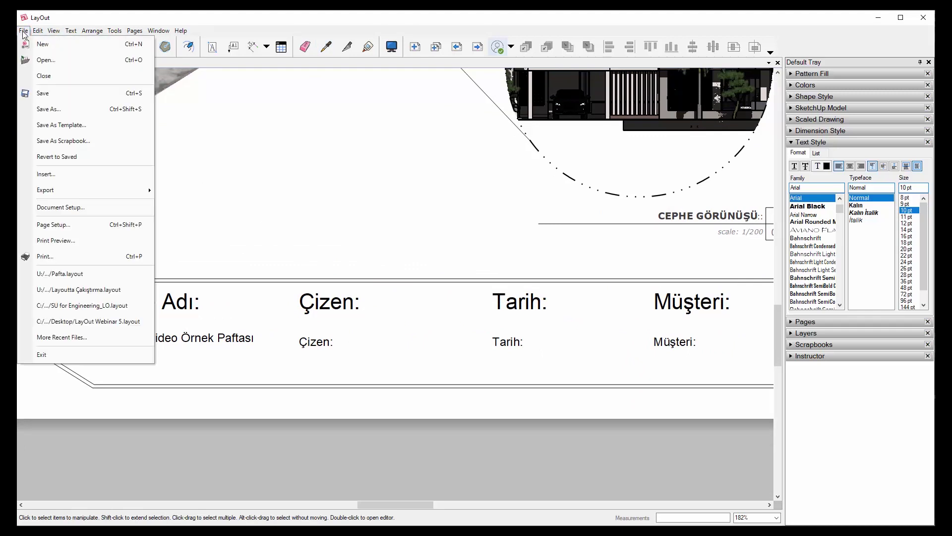
click(60, 207)
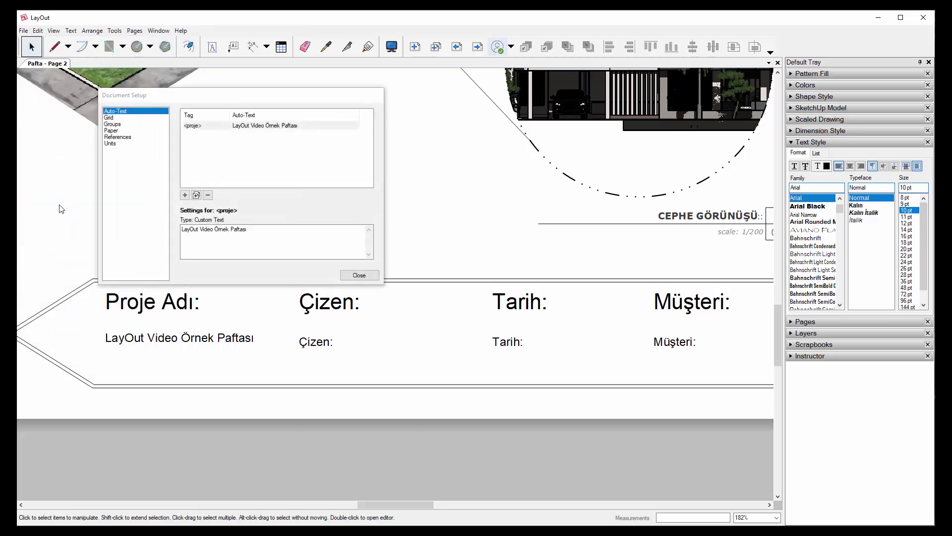
click(208, 128)
click(208, 128)
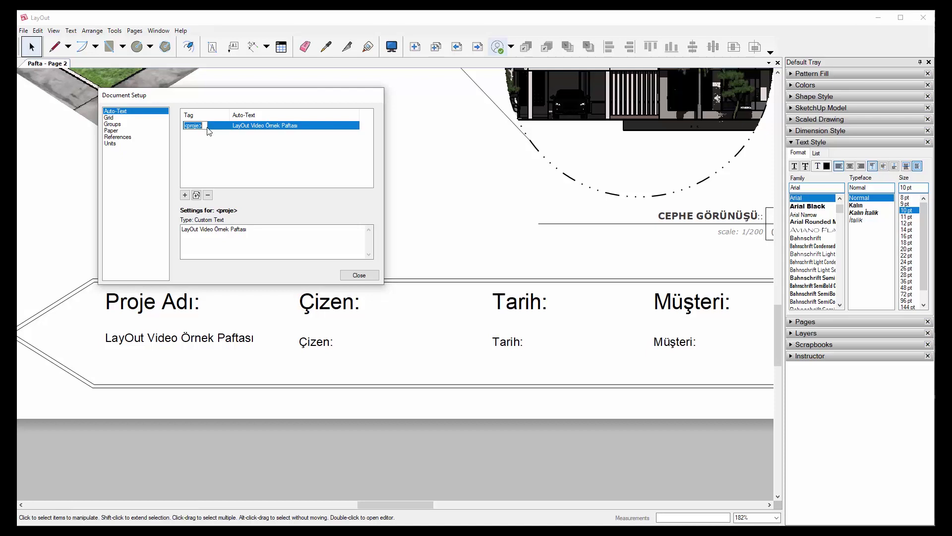
drag(248, 230, 160, 227)
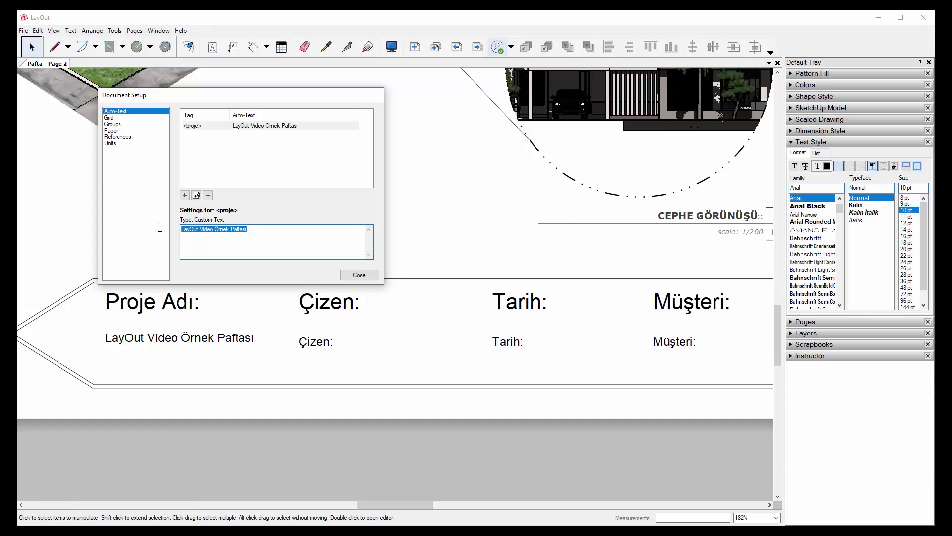
click(201, 183)
click(185, 195)
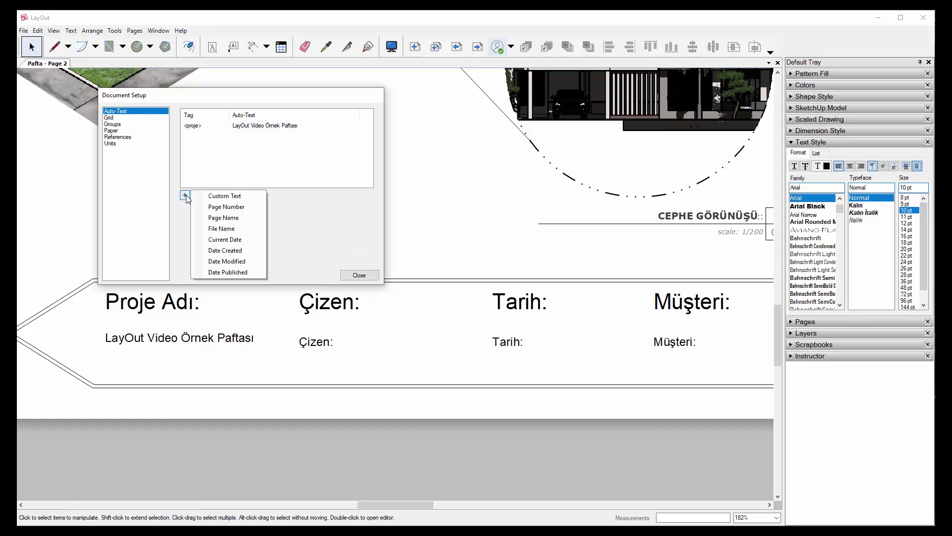
Step: Add a Custom Text tag, rename it <yapan>, and enter the drafter's name as its value
click(217, 196)
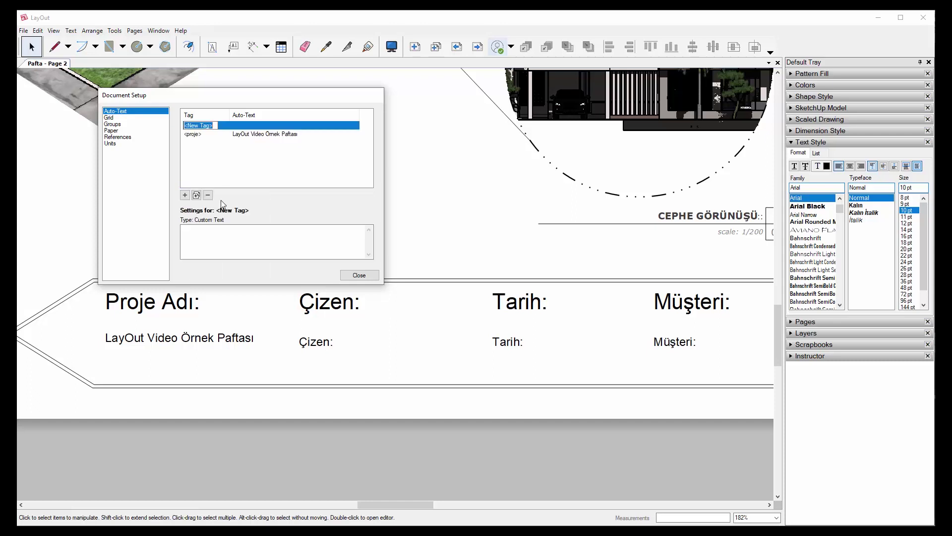
drag(212, 125, 190, 126)
text(yapan>)
click(212, 229)
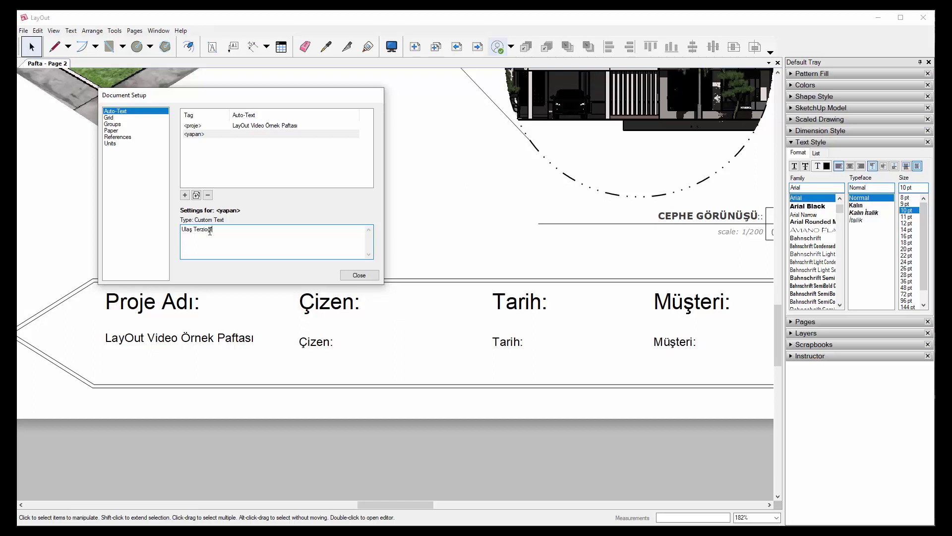
click(259, 177)
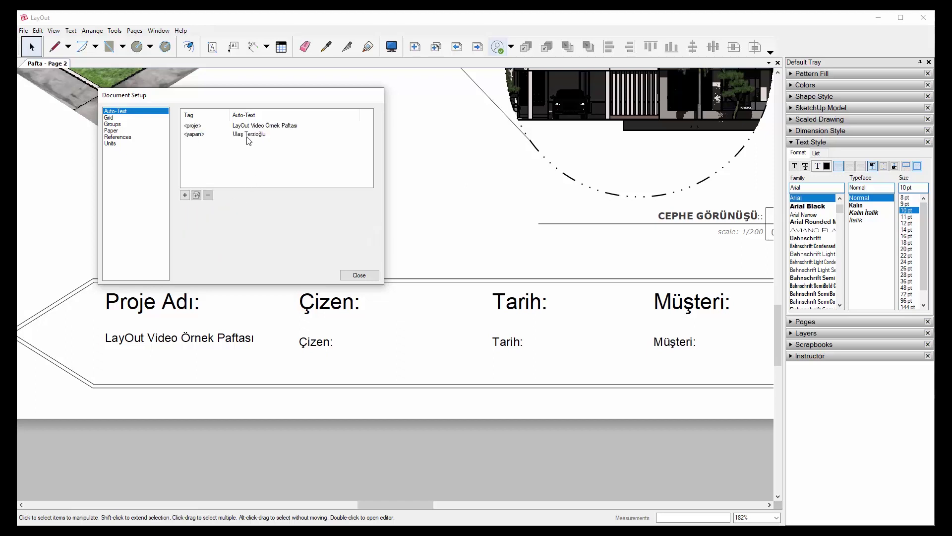
Step: Put the <yapan> tag in the second-row Çizen text so the drafter's name appears
click(303, 342)
double_click(298, 342)
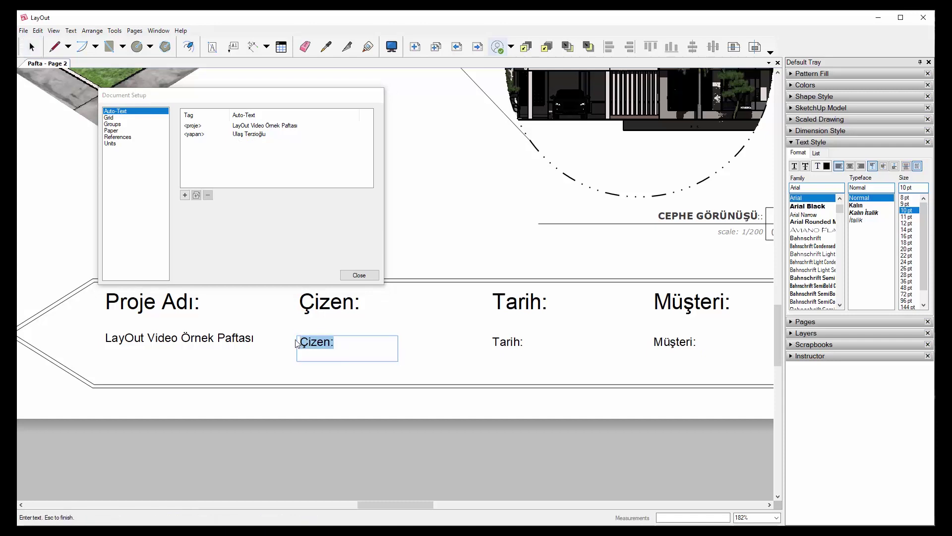
text(<yapan>)
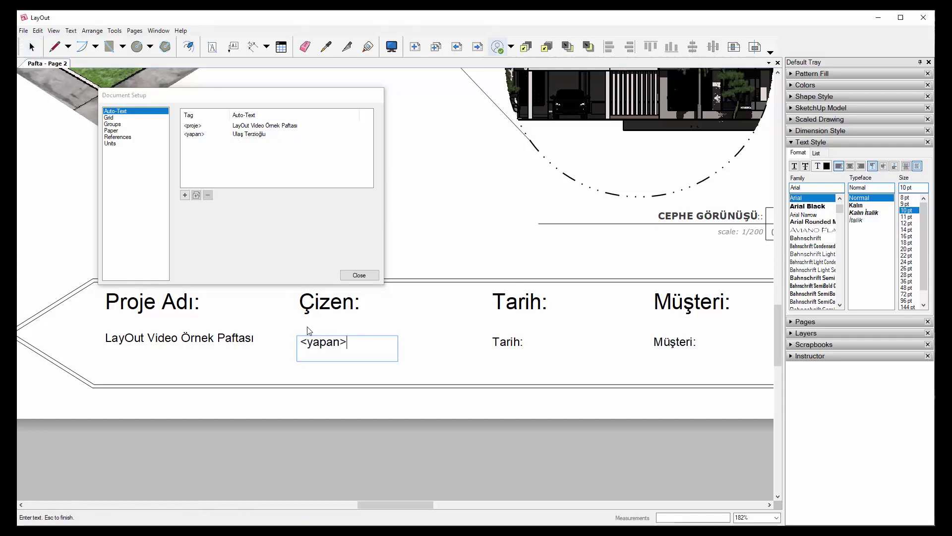
click(397, 371)
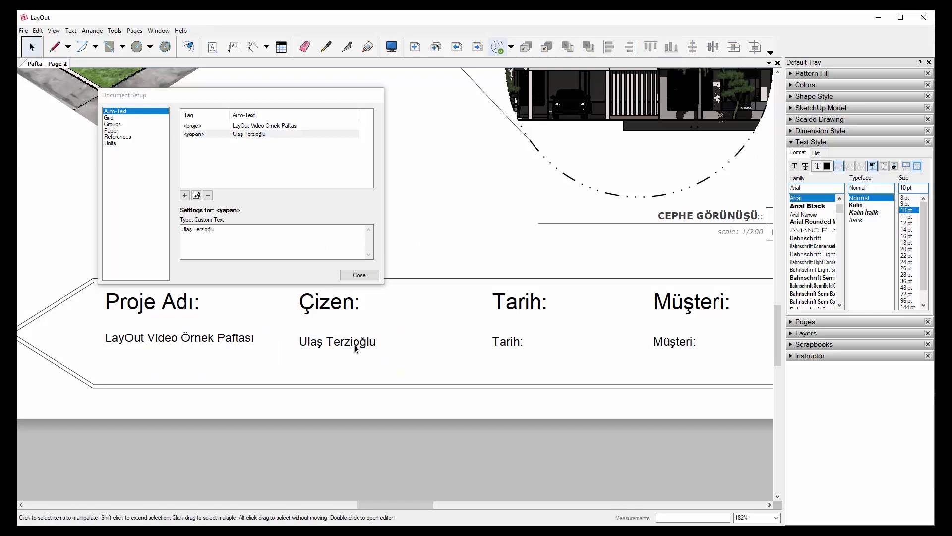
Step: Top-align the drafter's name with the project name
click(355, 348)
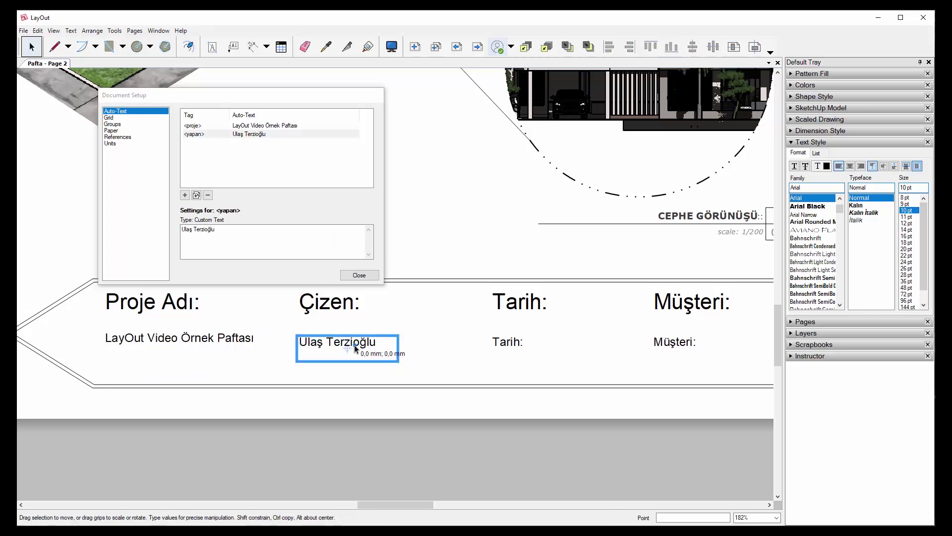
shift+click(249, 345)
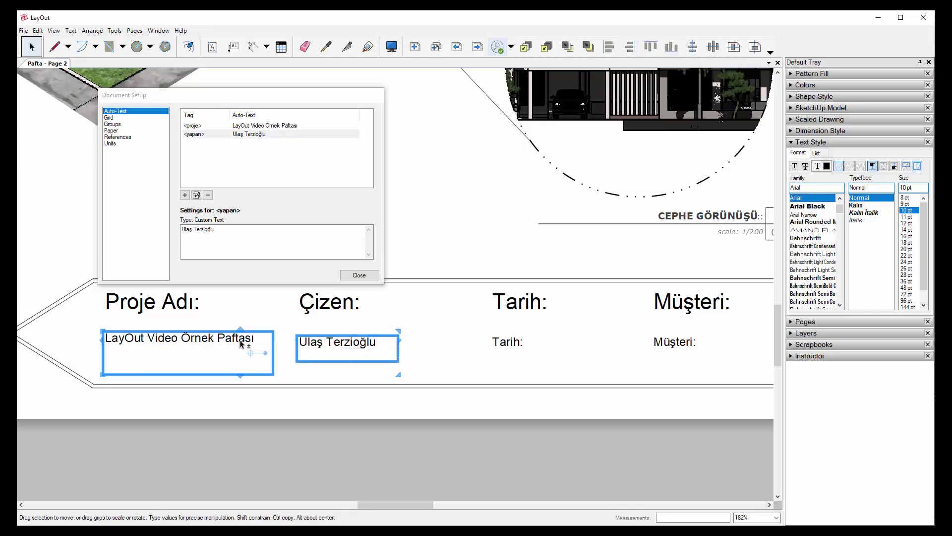
click(654, 52)
click(423, 230)
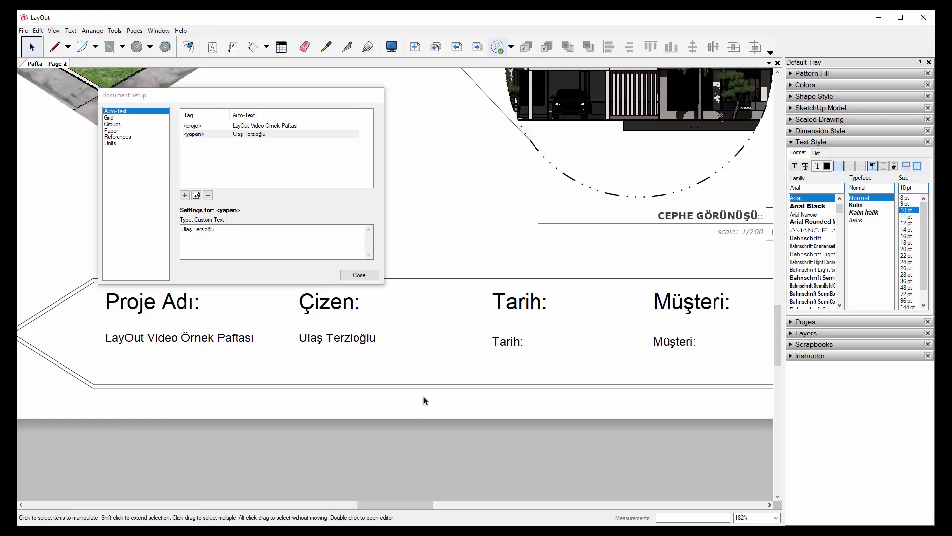
click(185, 195)
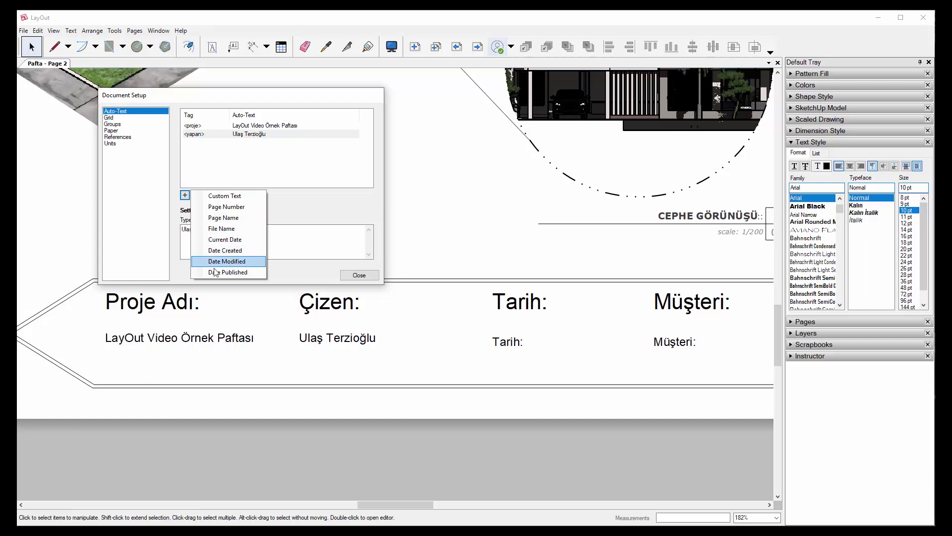
Step: Create a <tarih> Current Date tag, insert it in the Tarih field, and add a Custom Text tag
click(224, 240)
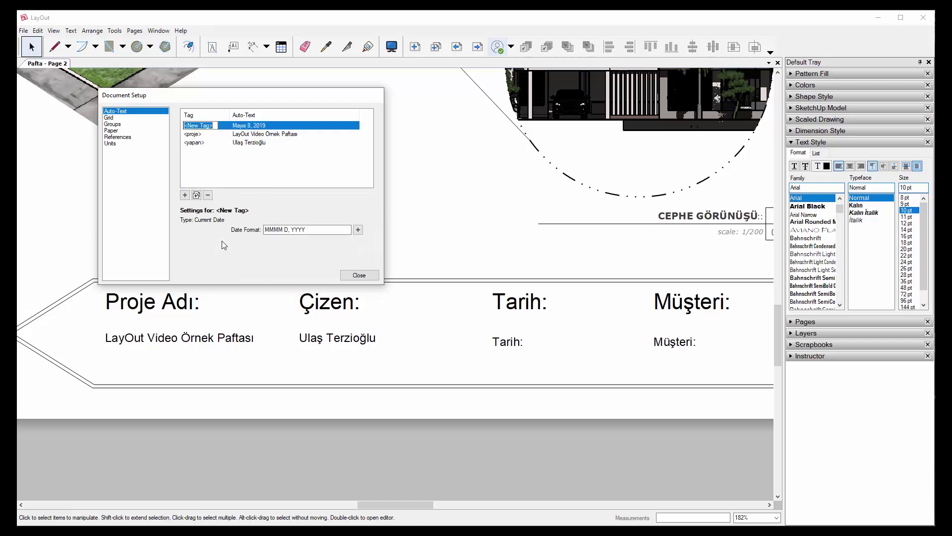
drag(211, 125, 192, 128)
text(tar)
double_click(507, 342)
text(<tarih>)
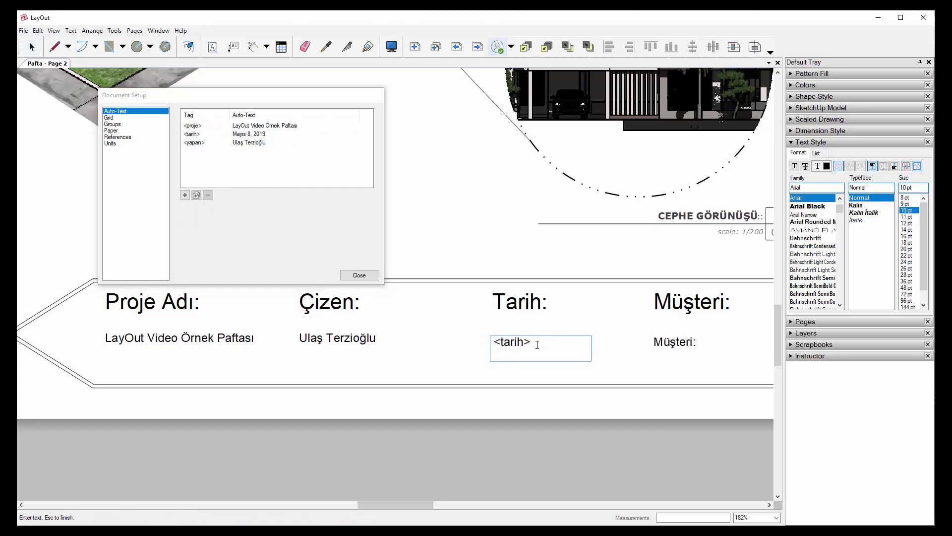
click(184, 195)
click(214, 196)
Step: Name the new custom tag <musteri> and enter the client's name as its value
text(musteri)
click(207, 241)
text(Mu)
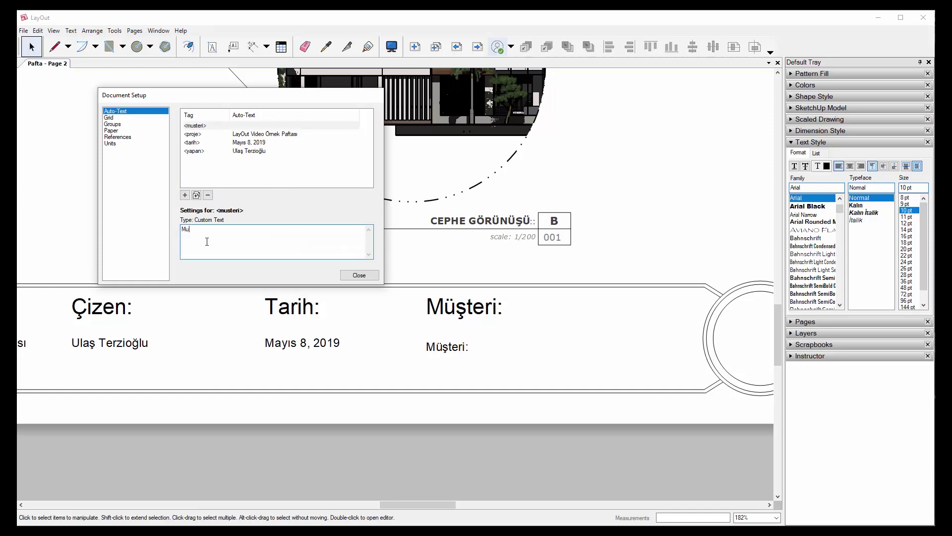
text(n)
Step: Put the <musteri> tag in the Müşteri placeholder so the client's name appears
click(448, 346)
double_click(449, 346)
text(<müşteri>)
click(565, 342)
double_click(453, 347)
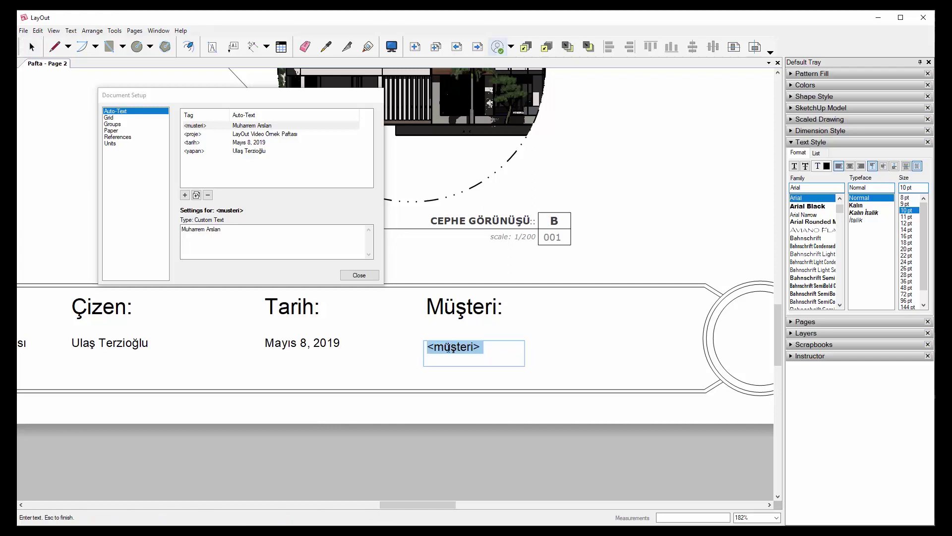
click(457, 347)
key(BackSpace)
key(BackSpace)
text(us)
click(619, 254)
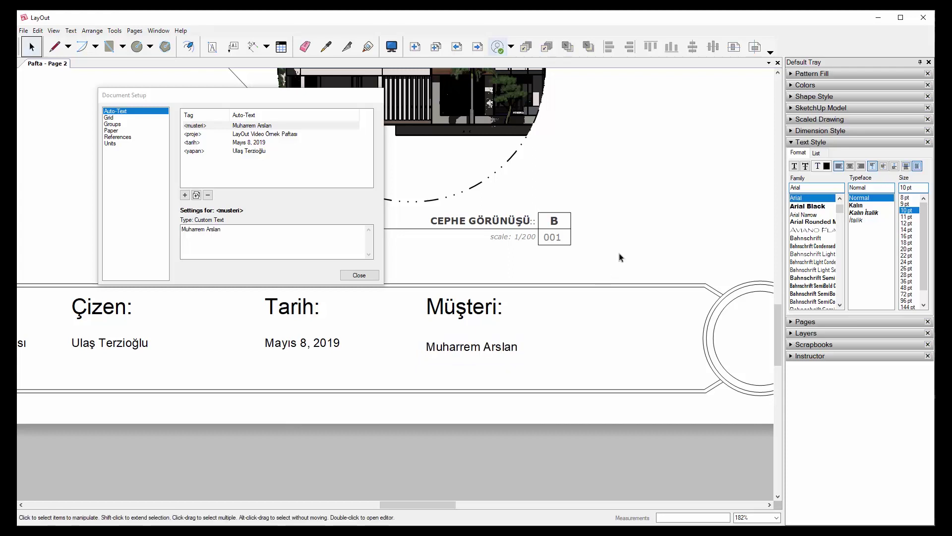
Step: Top-align the client's name with the Tarih date
click(474, 347)
shift+click(317, 346)
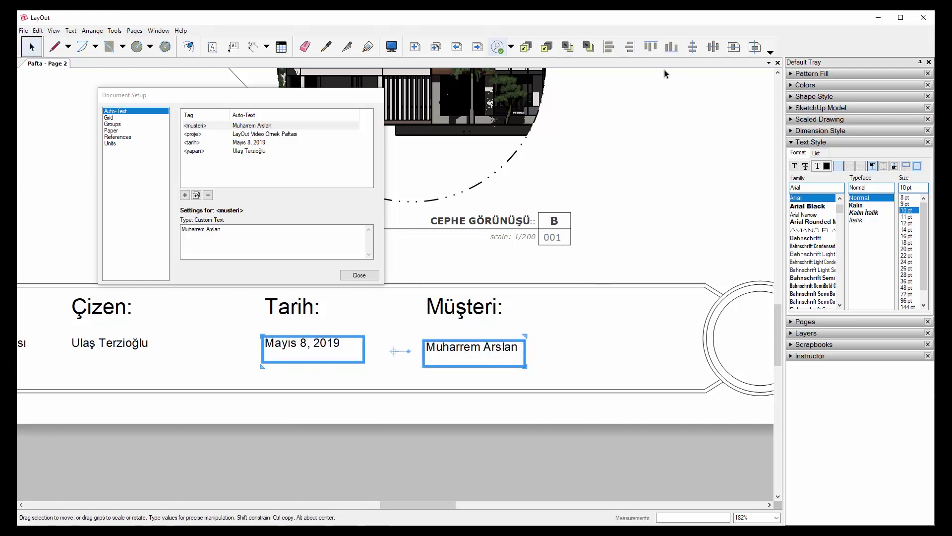
click(651, 47)
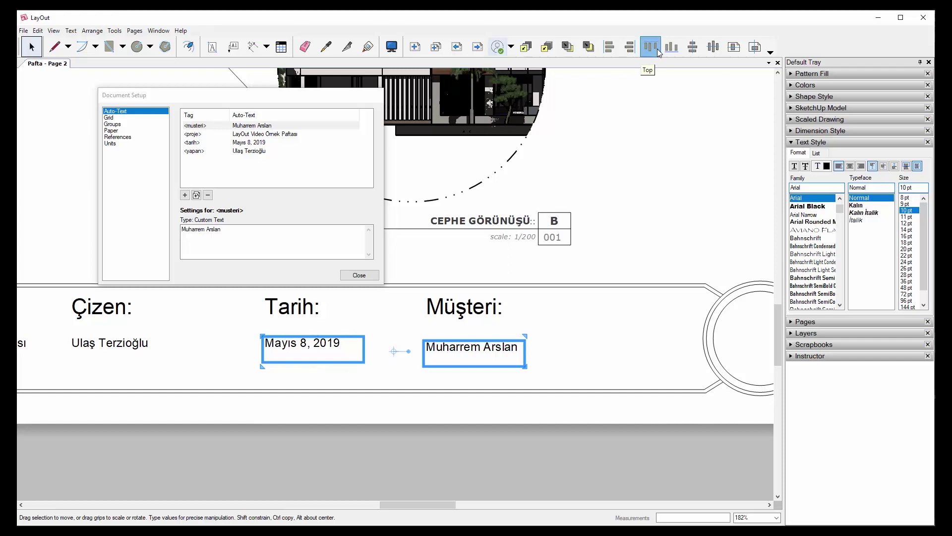
click(624, 223)
Step: Zoom in on the title block and open the Auto-Text list of tag types to add
scroll(580, 288, down, 5)
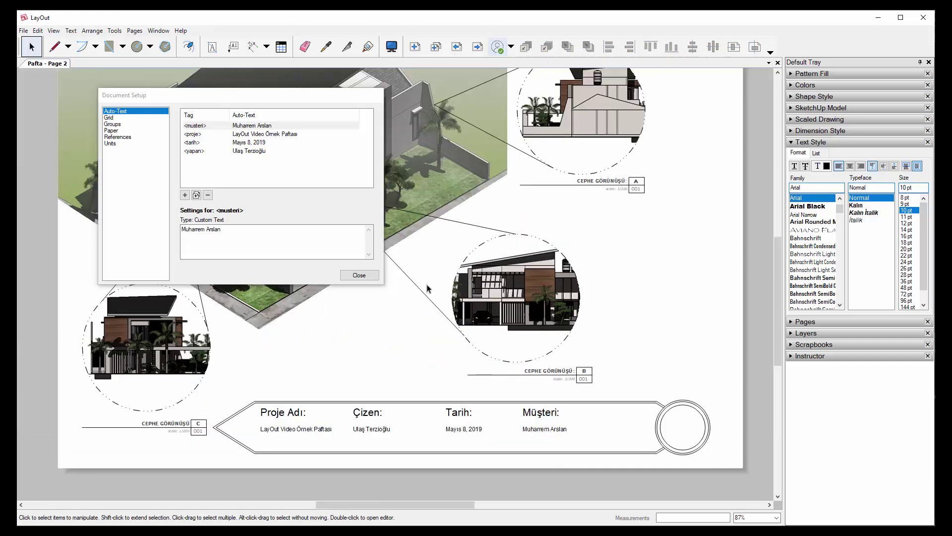
scroll(739, 464, up, 3)
scroll(734, 446, up, 3)
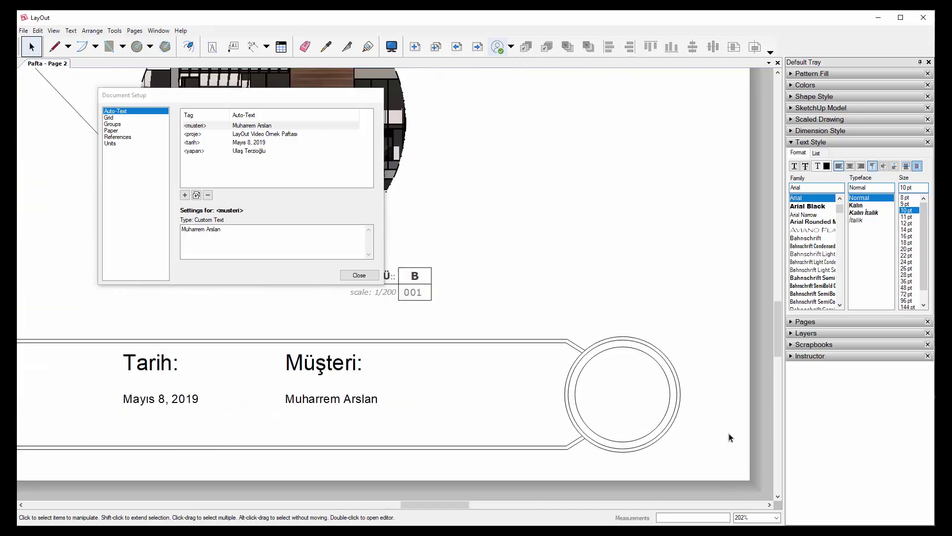
scroll(634, 386, up, 2)
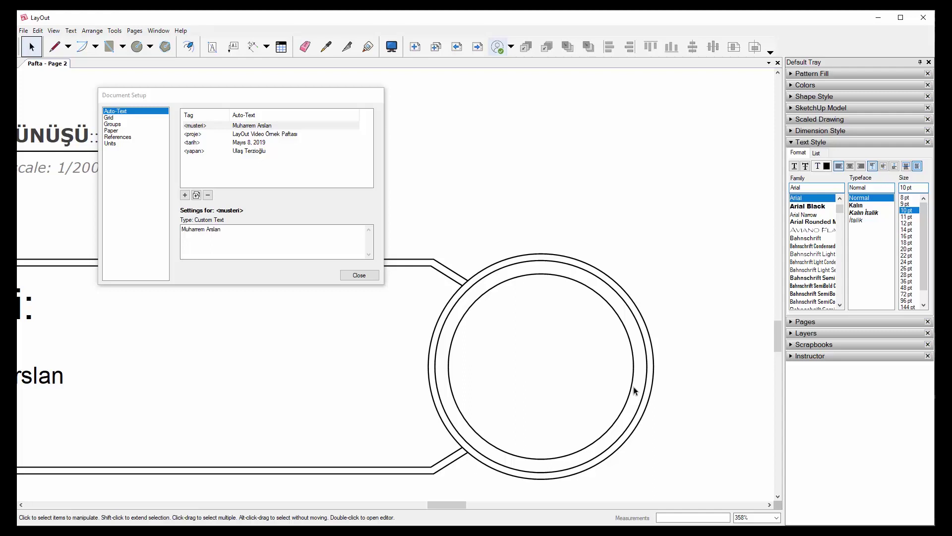
click(184, 195)
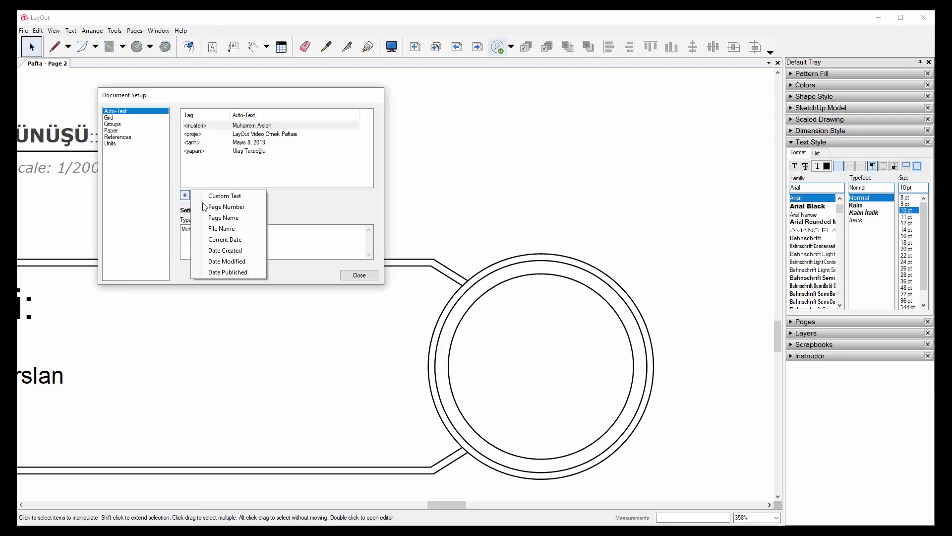
Step: Add a Page Number auto-text tag named <no>, styled 1, 2, 3 and starting at Page 1
click(233, 207)
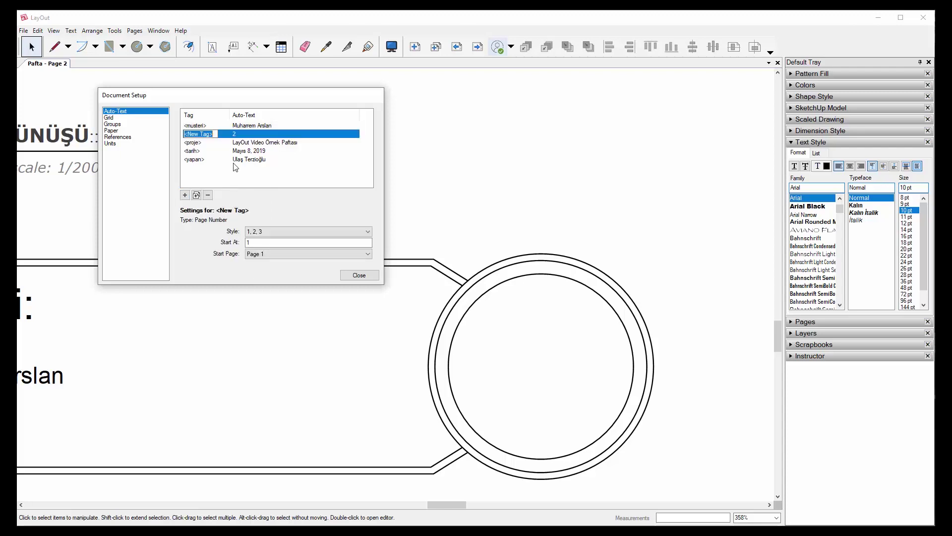
drag(210, 133, 187, 134)
text(s)
click(250, 181)
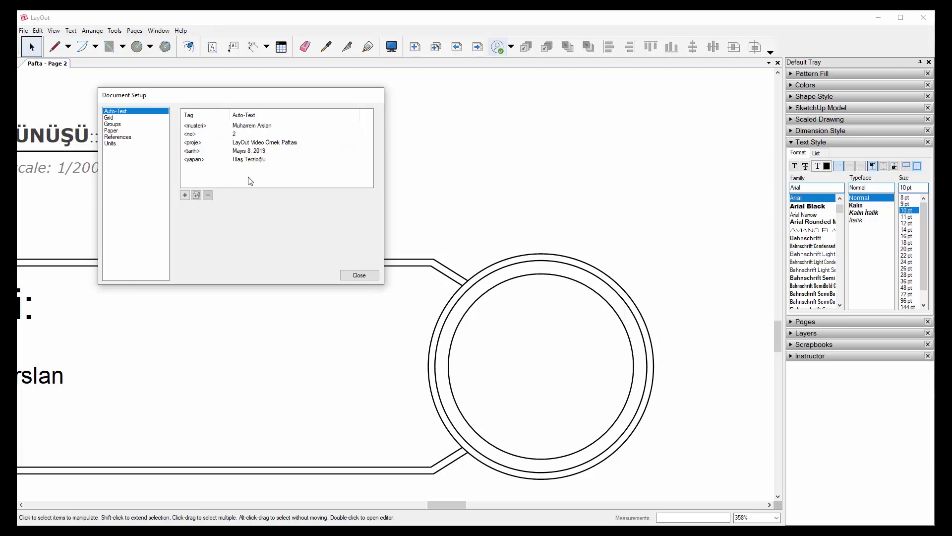
click(215, 135)
click(260, 232)
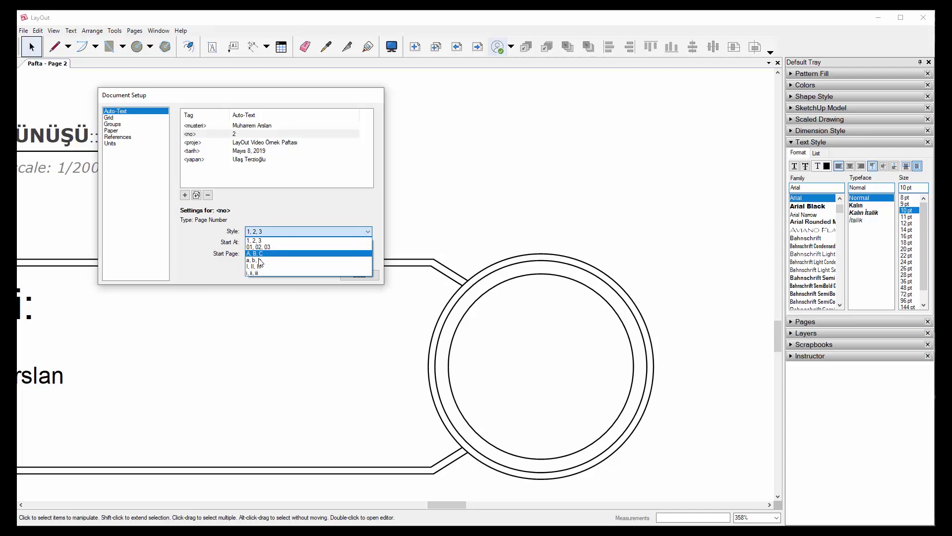
click(253, 254)
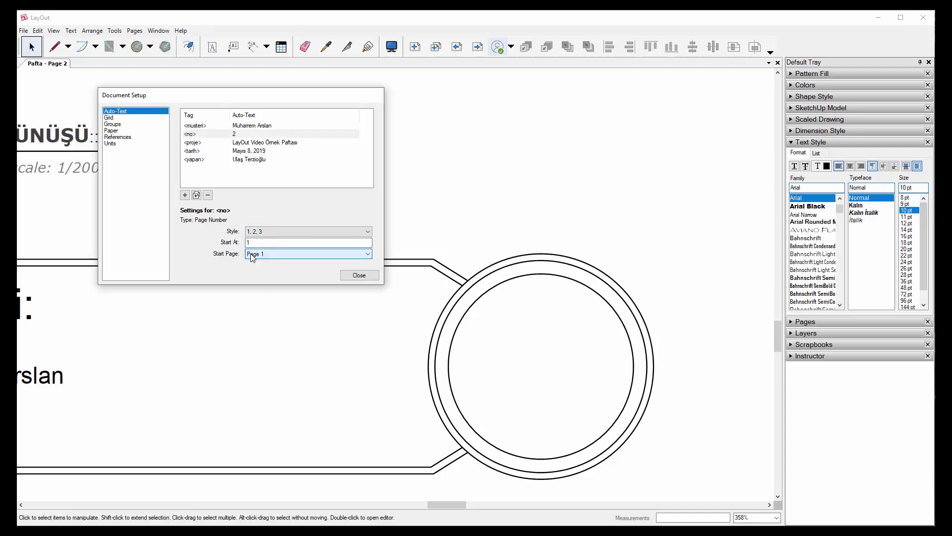
Step: Close Document Setup and draw a text box inside the title-block circle
click(359, 275)
click(212, 46)
drag(479, 304, 602, 424)
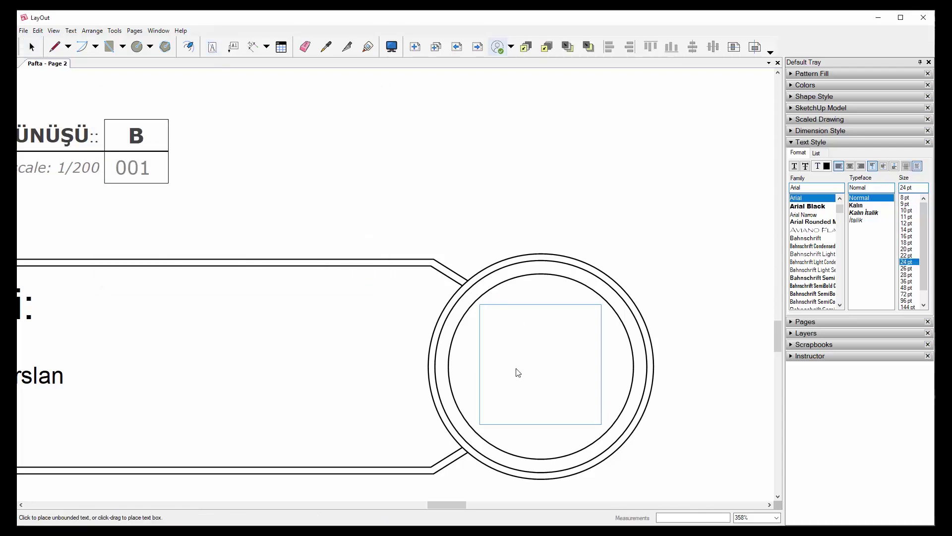
Step: Enter <no> in the text box at 20 pt and move it toward the circle
text(<no>)
click(908, 249)
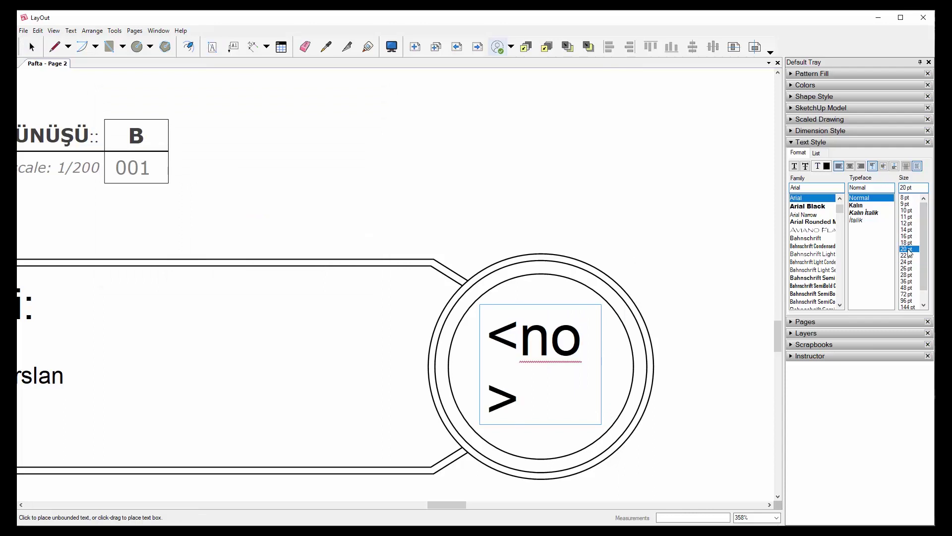
click(906, 210)
key(Escape)
drag(511, 337, 561, 373)
Step: Make the page number 48 pt bold Arial Black, centre it in the circle, and view the whole sheet
double_click(630, 350)
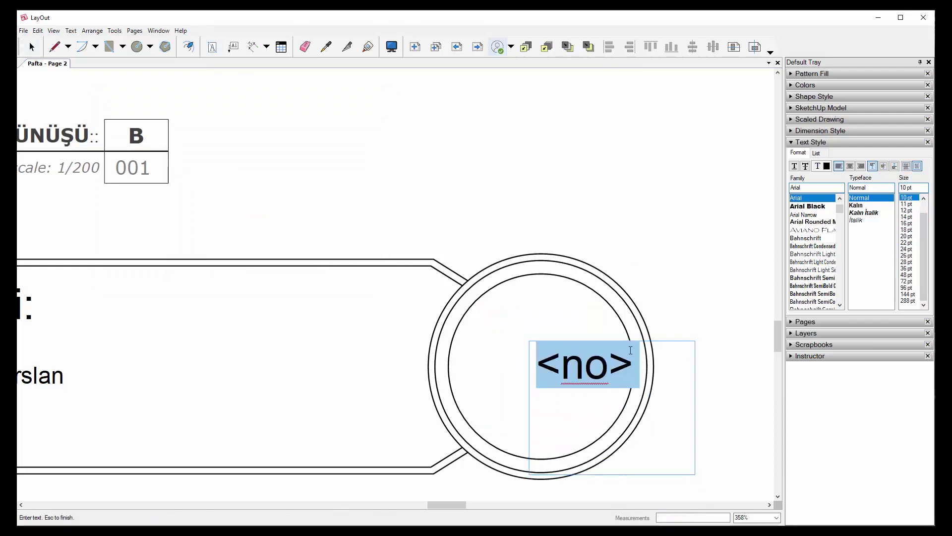
click(906, 275)
click(807, 206)
text(2)
key(Escape)
mouse_move(614, 393)
mouse_down()
mouse_move(546, 336)
mouse_move(550, 287)
mouse_up()
key(ctrl+shift+w)
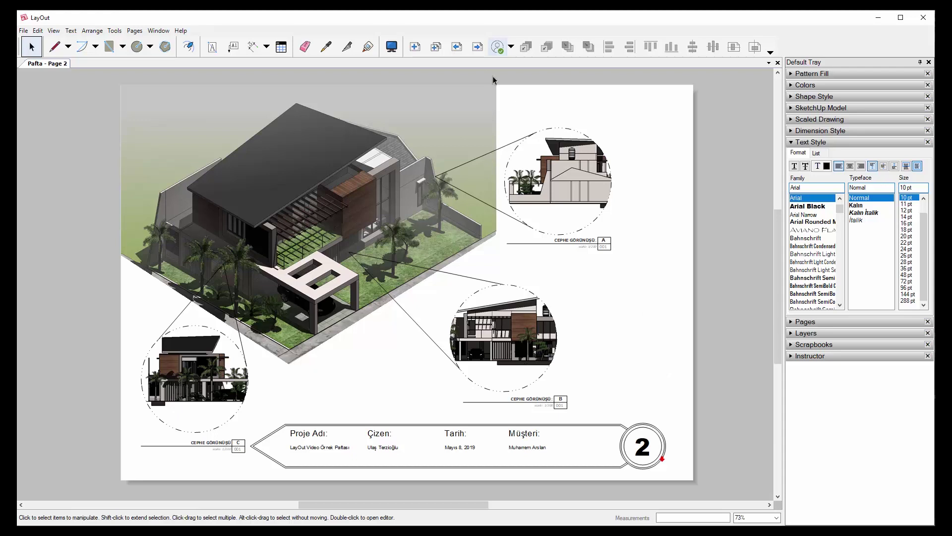
click(478, 47)
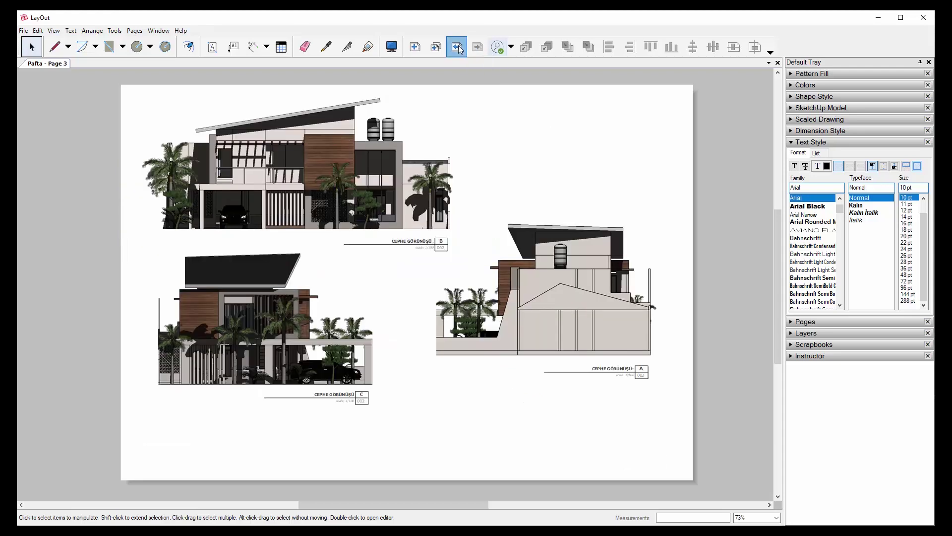
click(457, 47)
click(458, 47)
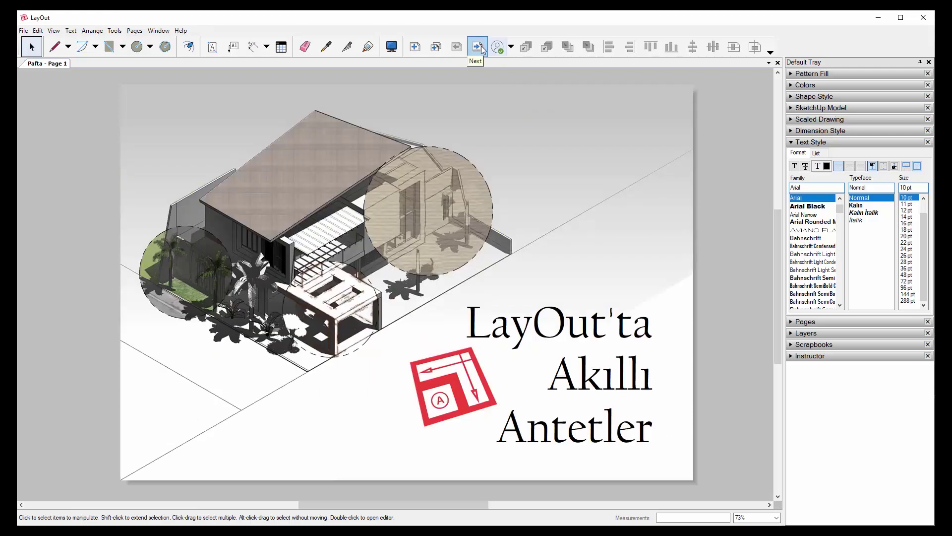
click(482, 49)
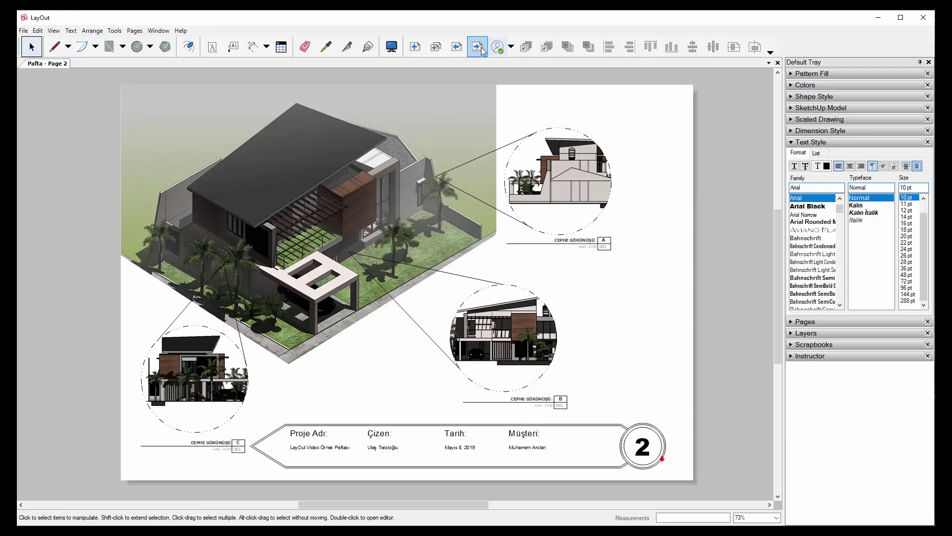
Step: Move the whole selected title block onto the On Every Page layer
drag(712, 448, 303, 474)
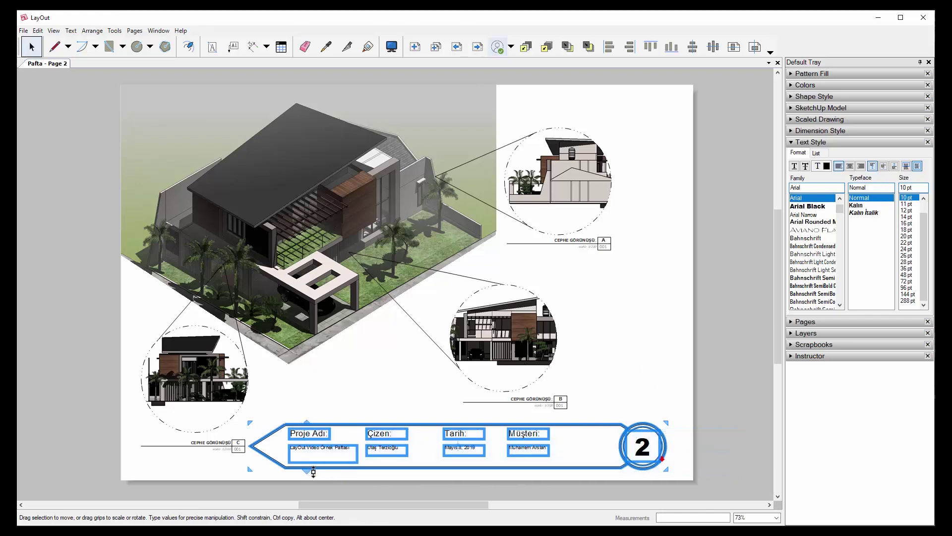
click(831, 334)
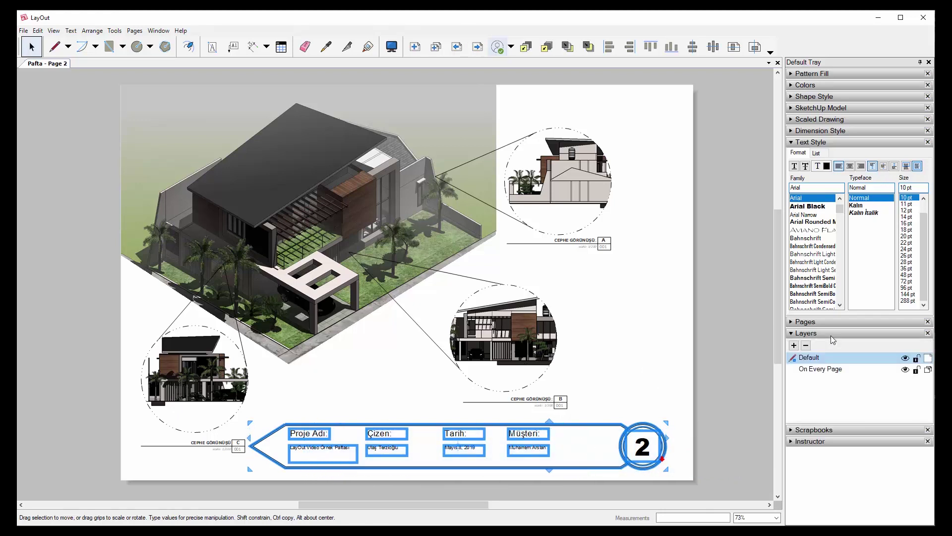
right_click(628, 434)
mouse_move(665, 327)
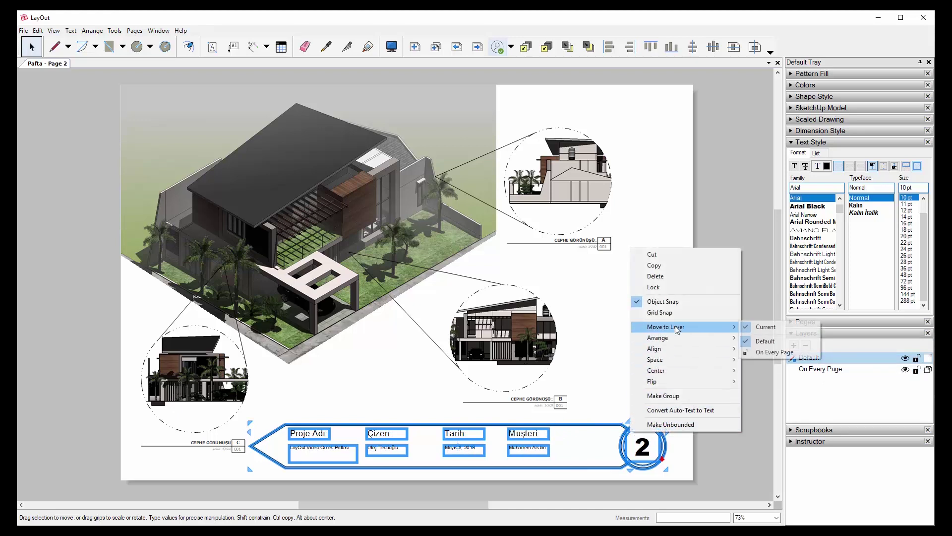
click(774, 352)
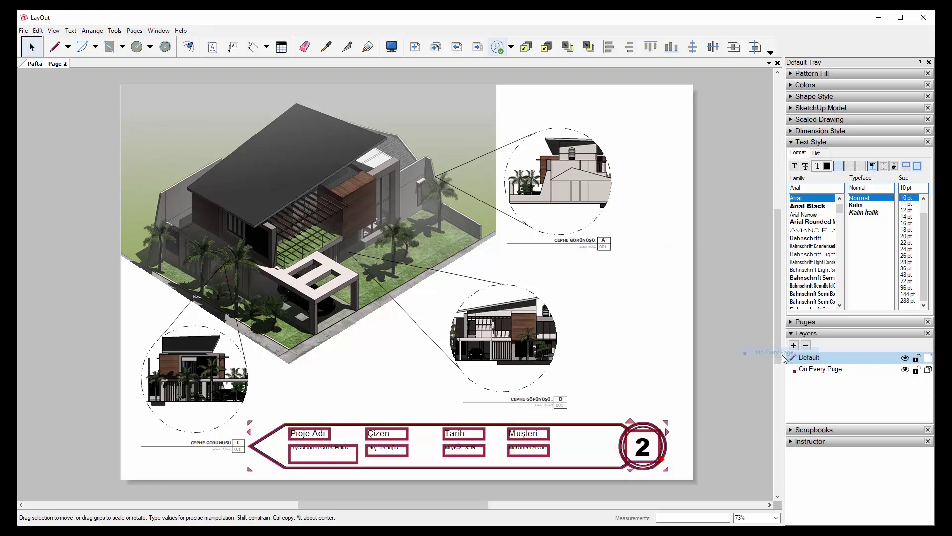
click(707, 385)
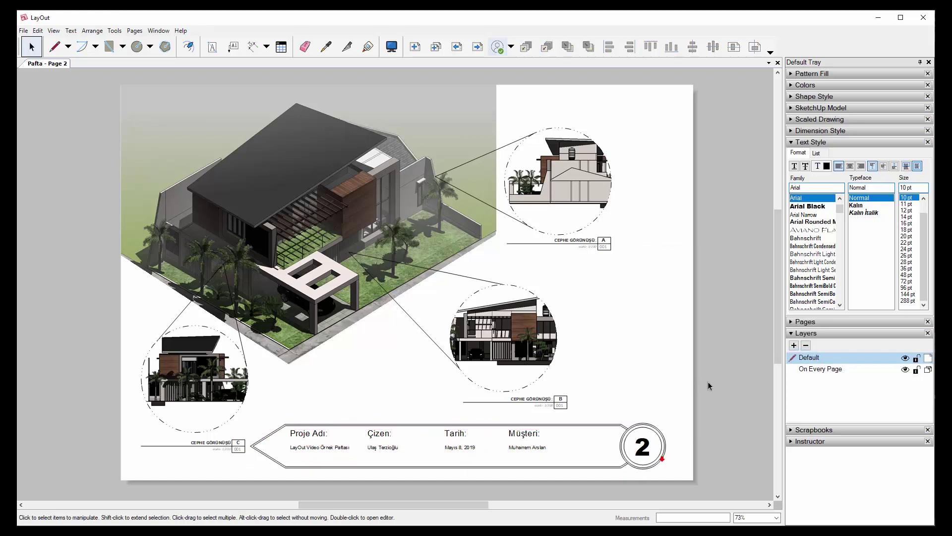
Step: Check that page 3's title block reads 3, then go back to page 1
click(477, 48)
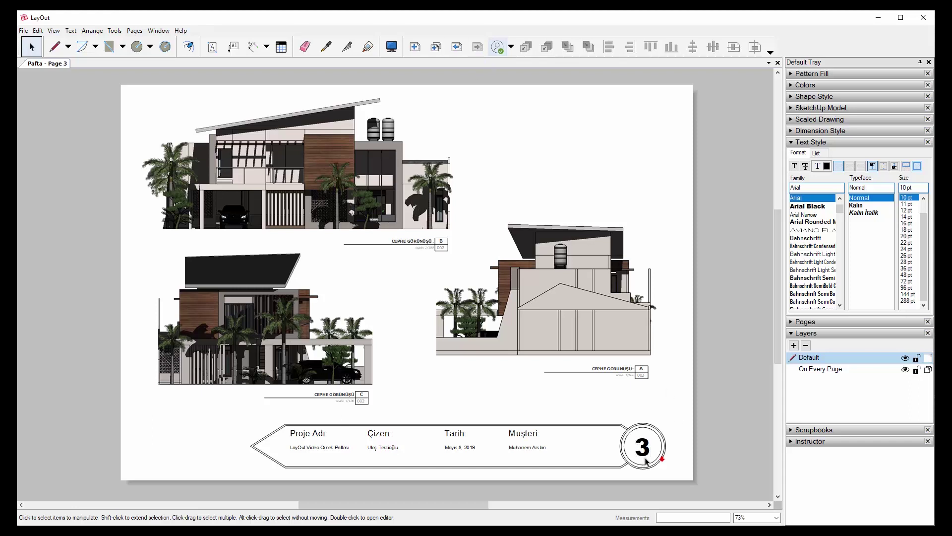
click(462, 48)
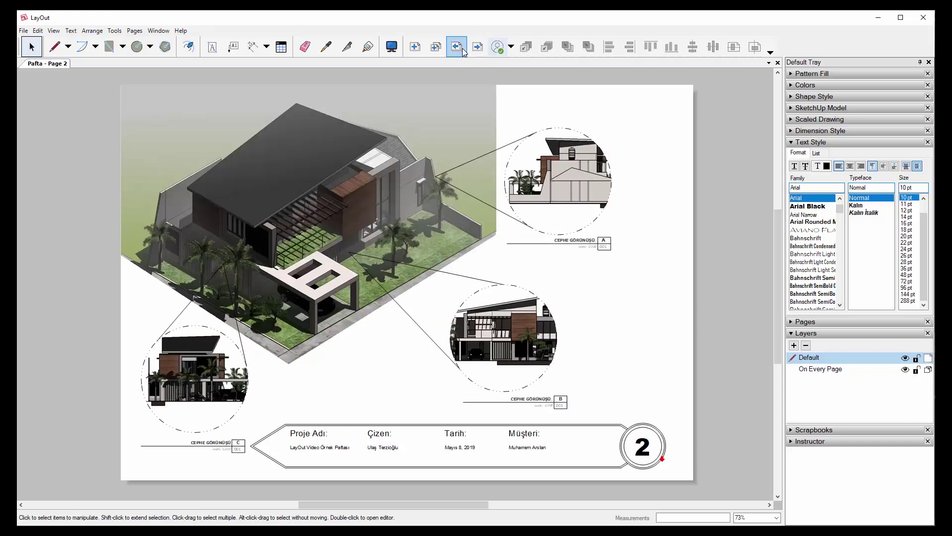
click(463, 49)
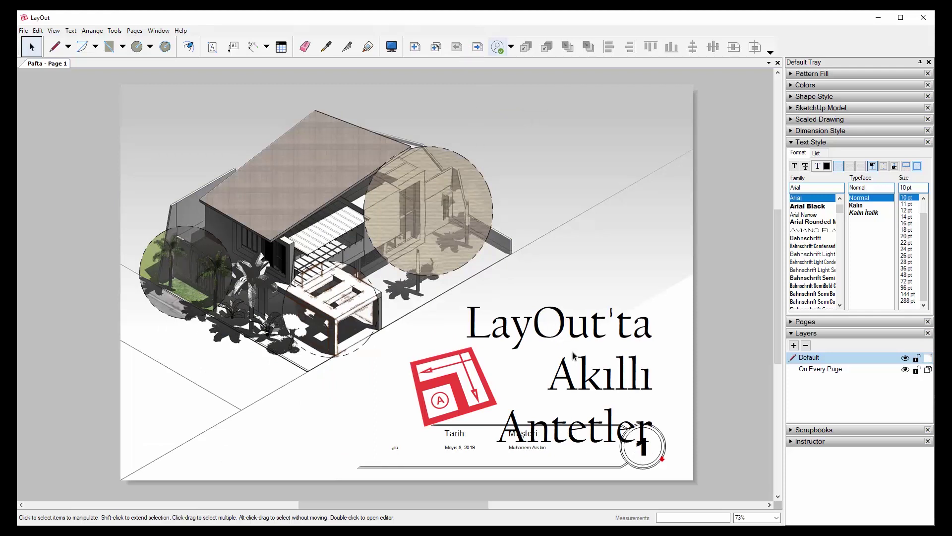
Step: Move the LayOut'ta Akıllı Antetler title and red logo up, away from the title block
mouse_move(620, 382)
mouse_down()
mouse_move(620, 344)
mouse_move(644, 338)
mouse_up()
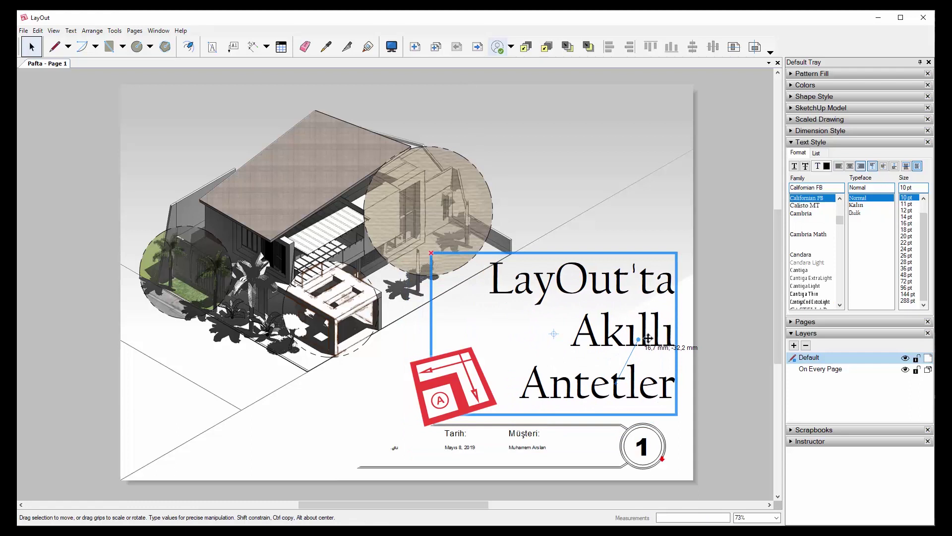
click(504, 391)
drag(427, 395, 441, 354)
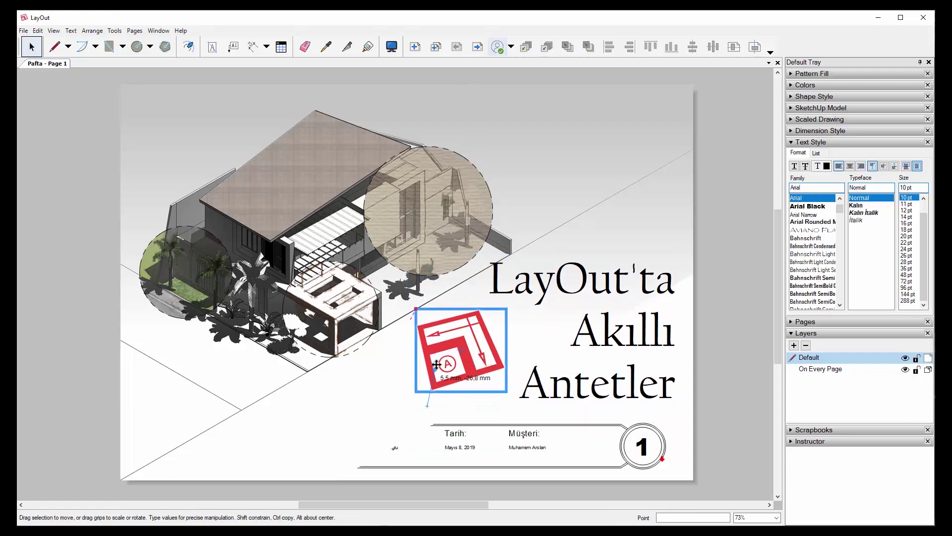
Step: Send the SketchUp model view to the back with Send to Back and Send Backward
click(322, 377)
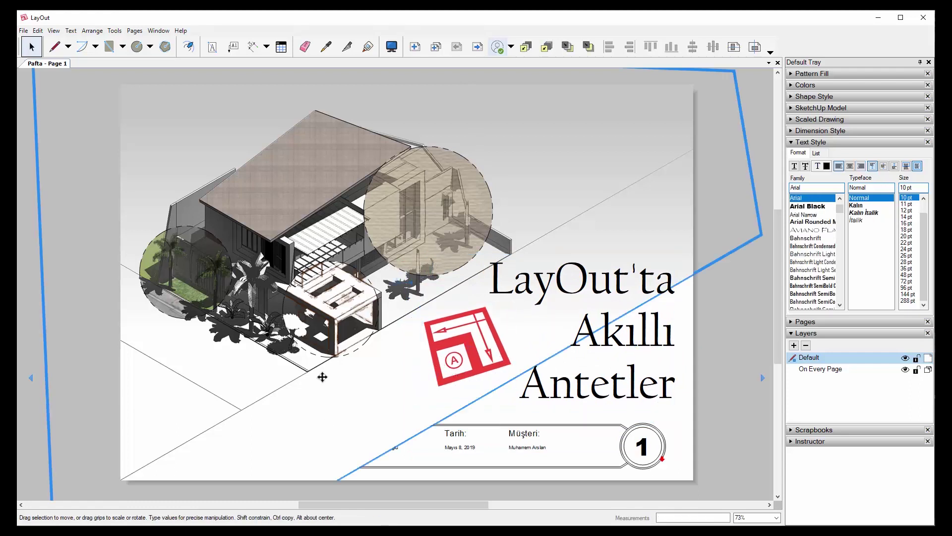
right_click(322, 377)
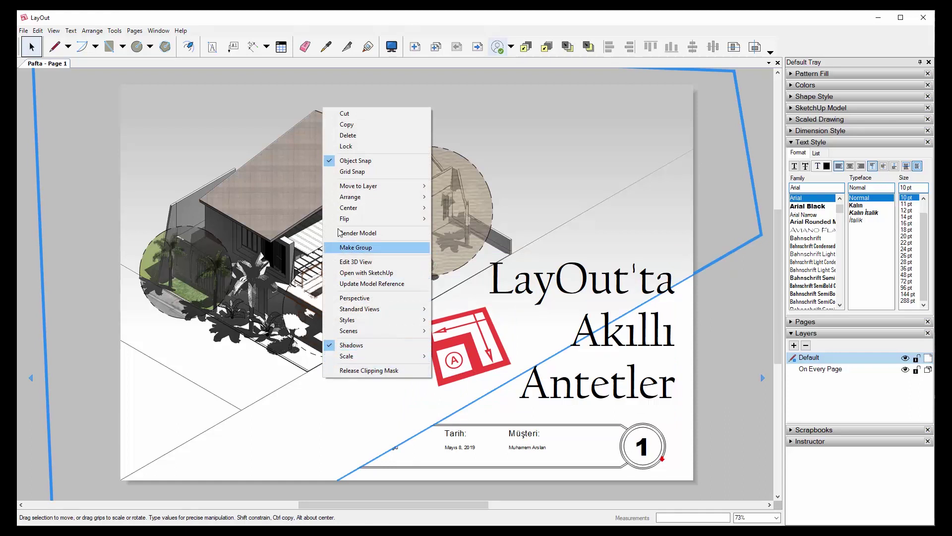
mouse_move(350, 197)
click(464, 230)
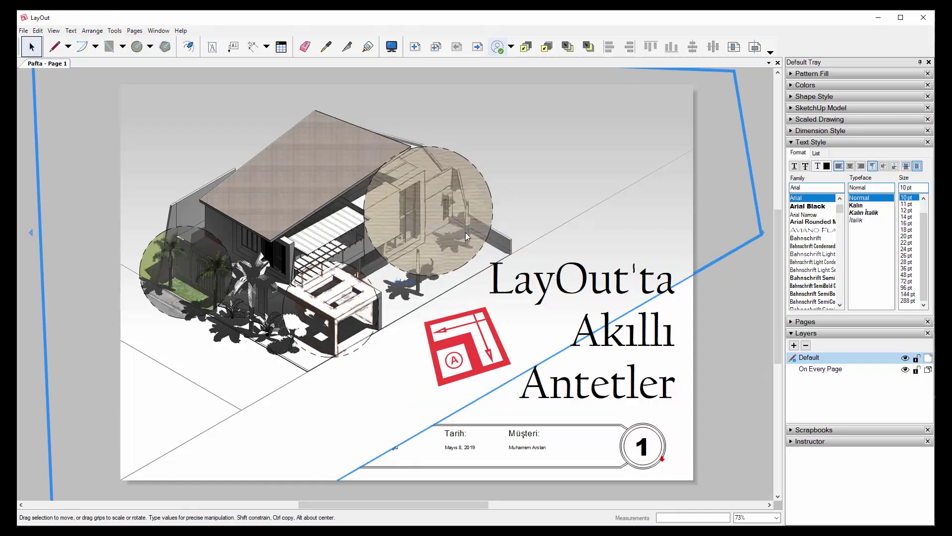
right_click(333, 216)
mouse_move(359, 305)
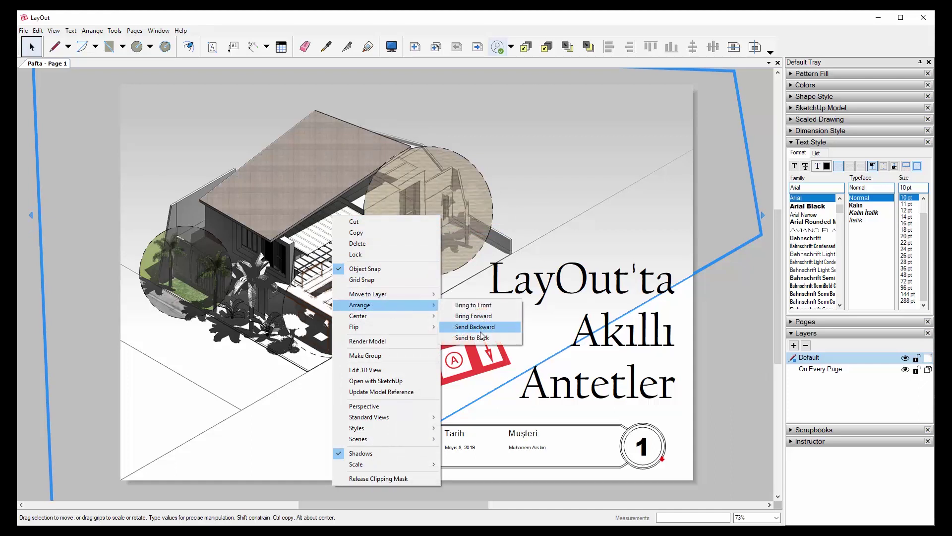
click(479, 326)
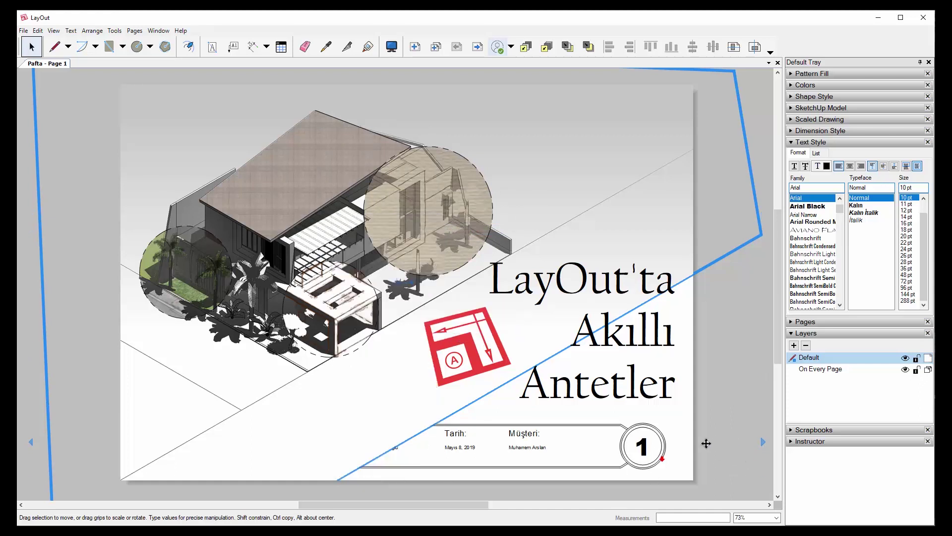
Step: Put the Default layer beneath On Every Page so the title block shows over the render
drag(839, 364, 826, 386)
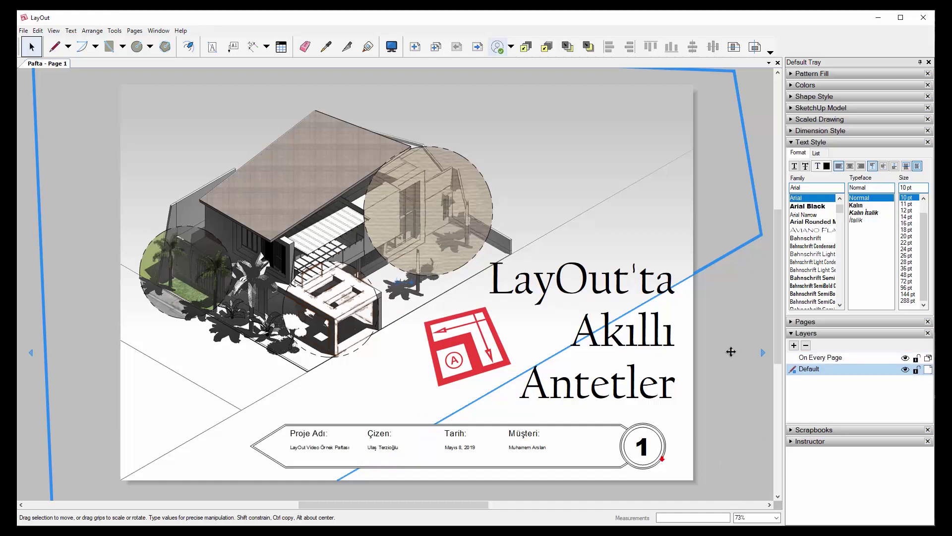
scroll(689, 342, down, 1)
scroll(690, 343, down, 2)
click(730, 110)
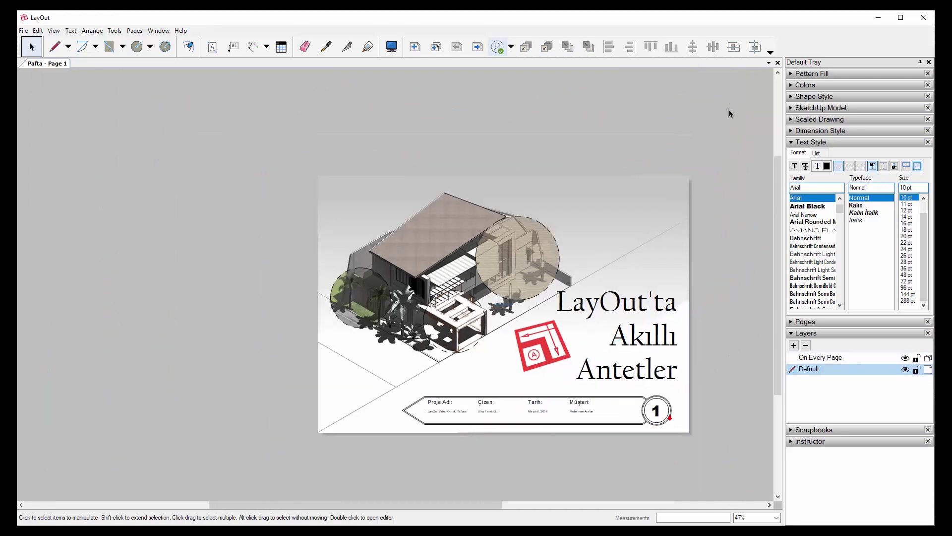
scroll(728, 274, up, 1)
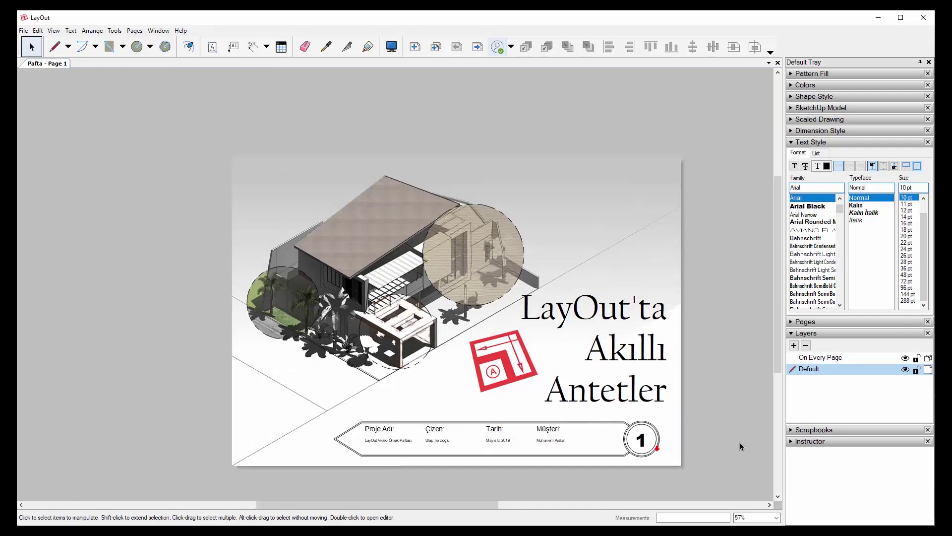
scroll(739, 444, up, 1)
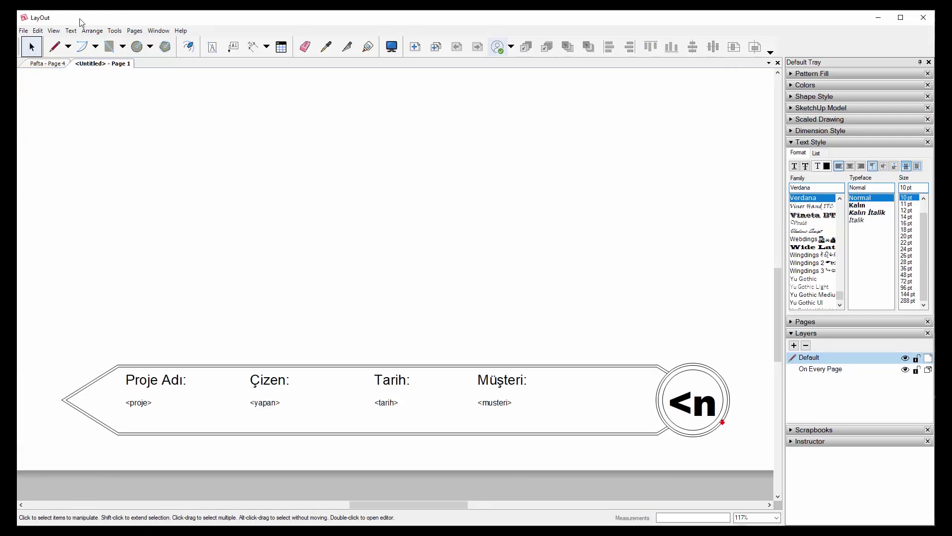
Step: Add custom tags <proje> and yapan, plus a Current Date tag named <tarih>
click(211, 221)
double_click(215, 151)
text(<proje>)
click(210, 221)
text(yapan)
click(210, 220)
click(243, 272)
text(<tarih>)
click(316, 208)
Step: Add a custom musteri tag and a Page Number tag named no, then close Document Setup
click(210, 221)
drag(239, 151, 214, 151)
text(musteri)
click(210, 221)
click(238, 233)
text(no>)
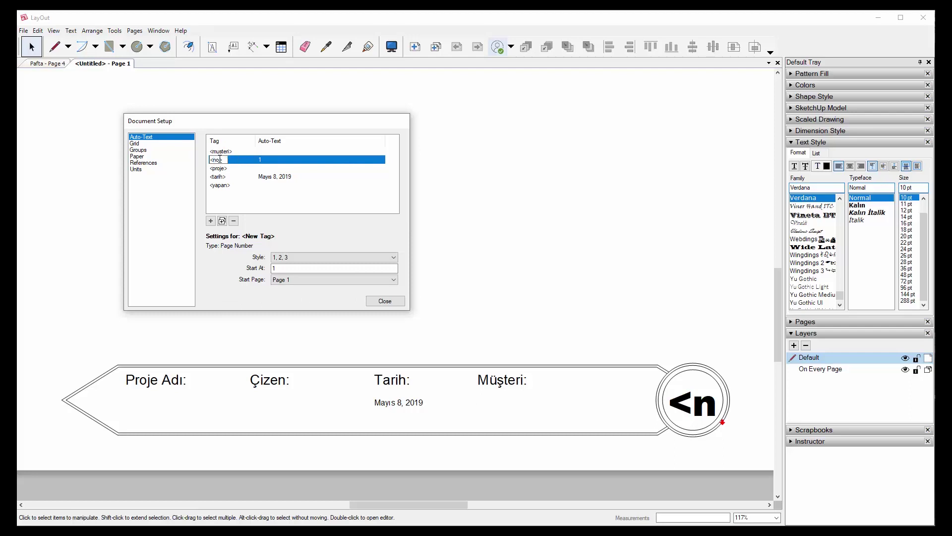
click(385, 301)
scroll(564, 391, down, 5)
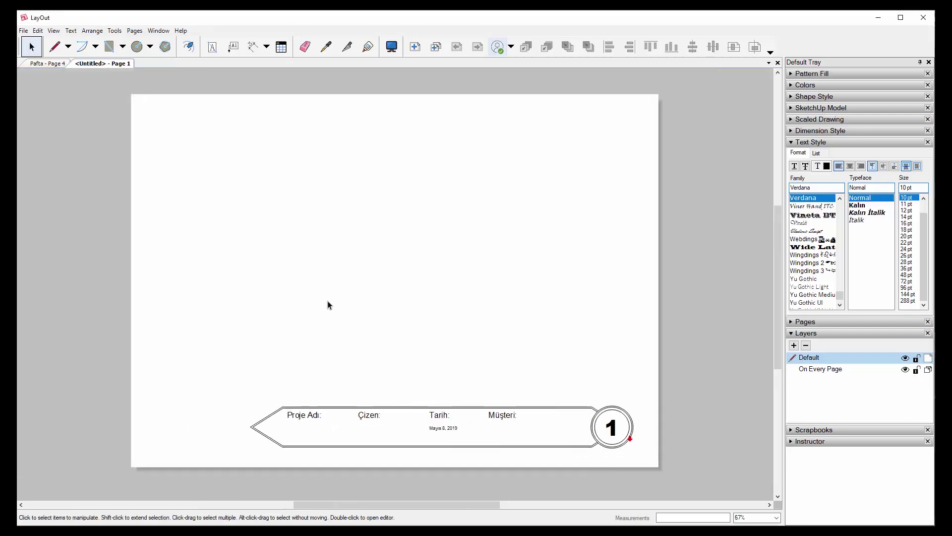
Step: Save the title-block document as the template özel antet
click(25, 31)
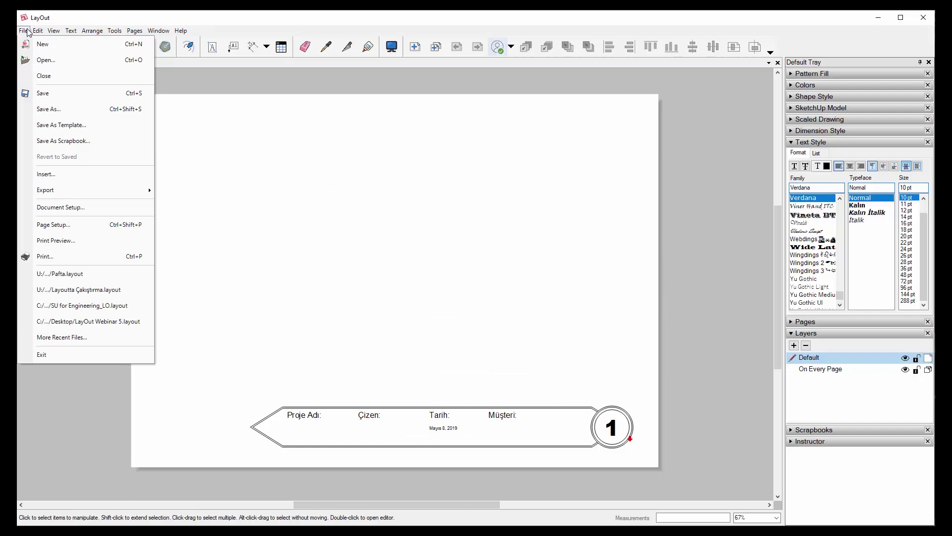
click(55, 126)
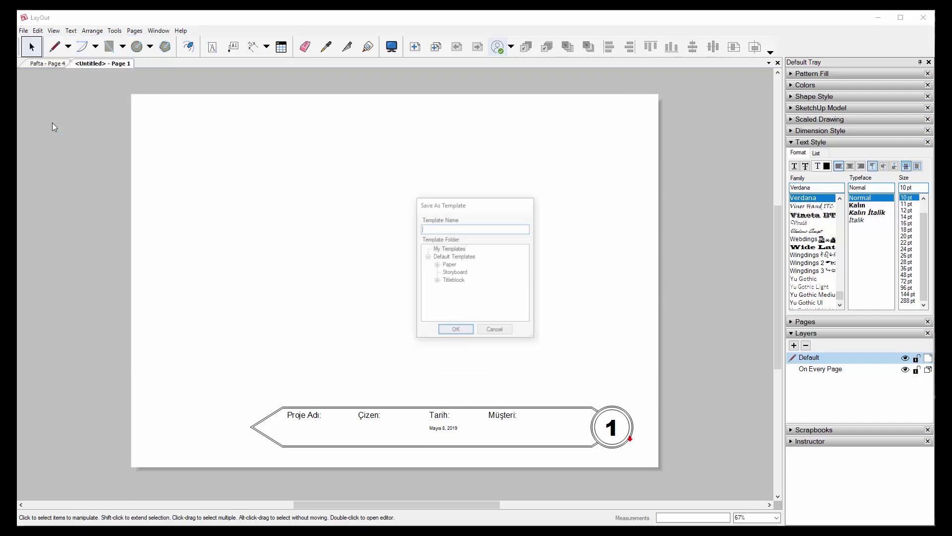
text(öze)
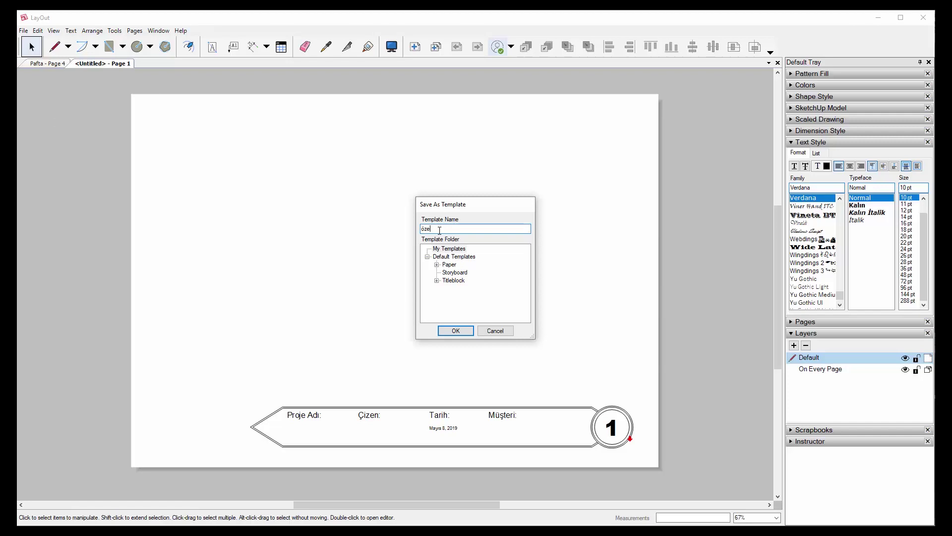
click(463, 332)
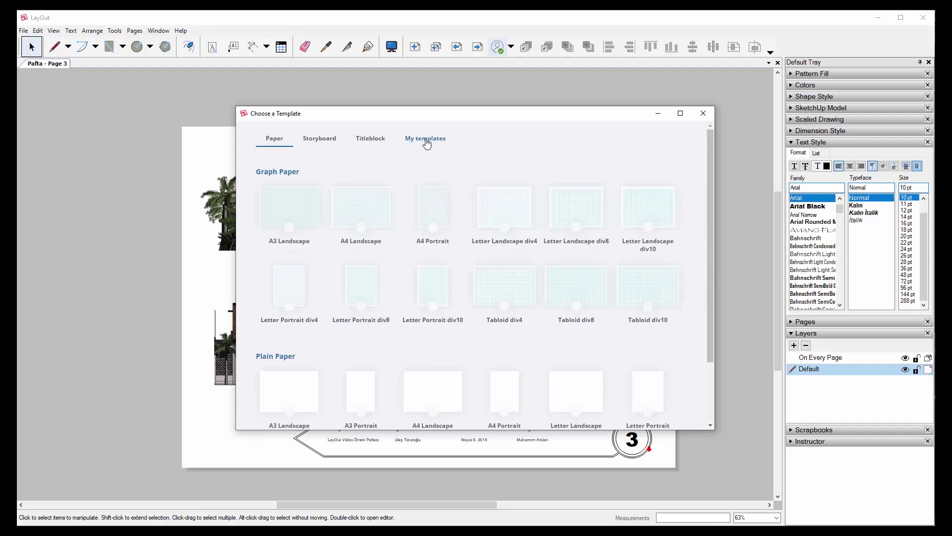
Step: Start a new document from the özel antet template under My templates
click(425, 139)
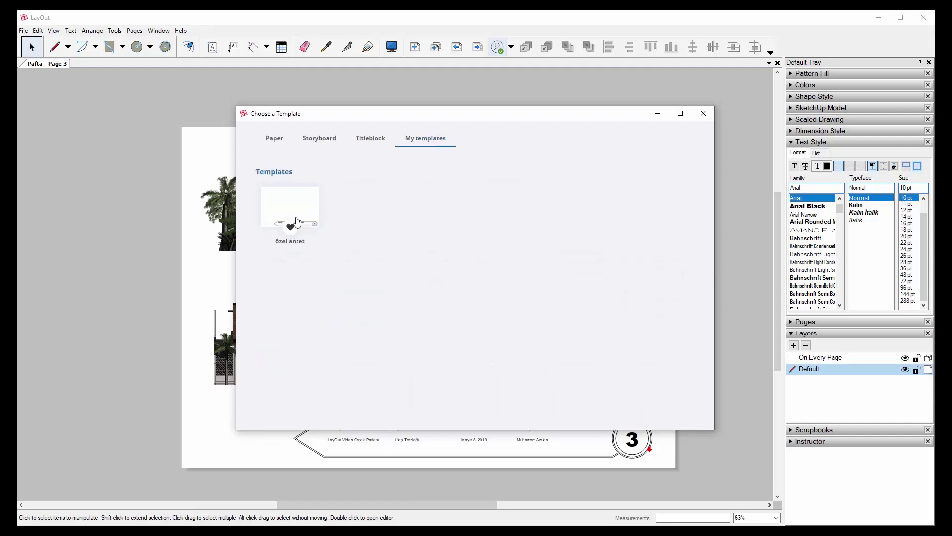
double_click(300, 198)
click(23, 31)
Step: Set <musteri> to the client's name, <proje> to LayOut Şablonu, and <yapan> to the drafter's name
click(55, 207)
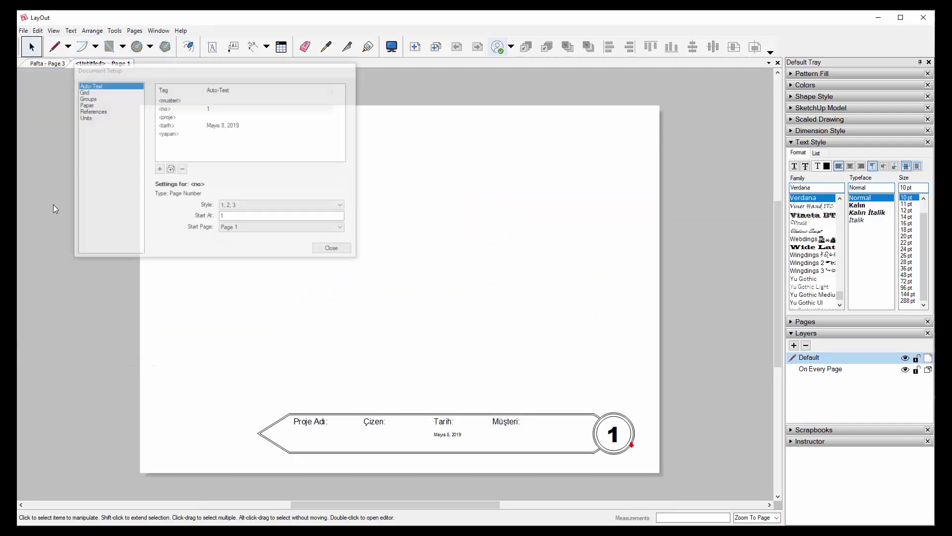
click(218, 100)
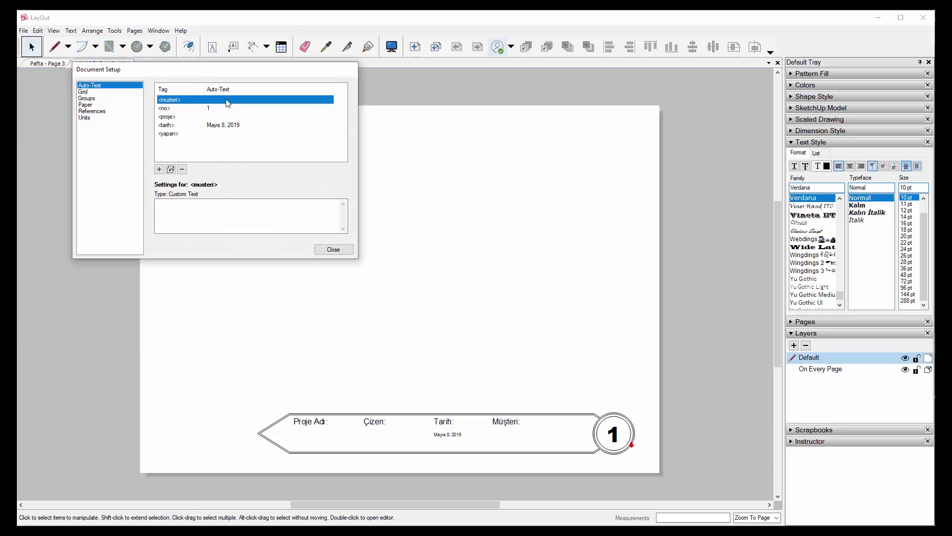
click(192, 221)
click(238, 117)
click(198, 204)
text(LayOut Şablonu)
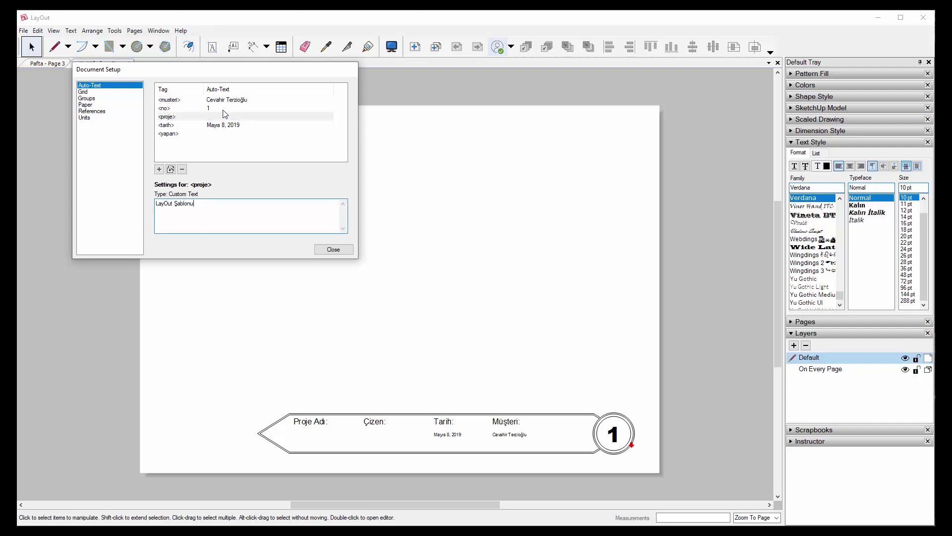
click(222, 133)
click(183, 210)
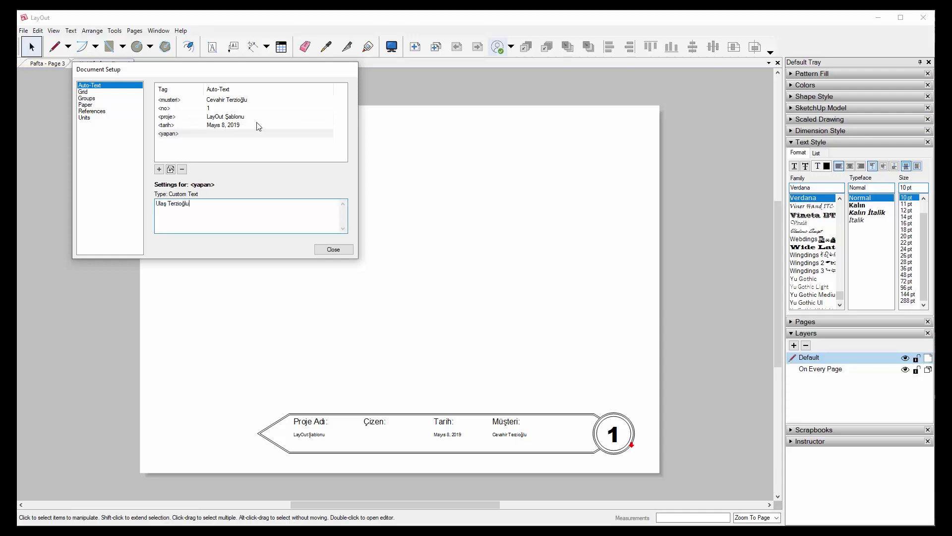
click(257, 127)
click(334, 250)
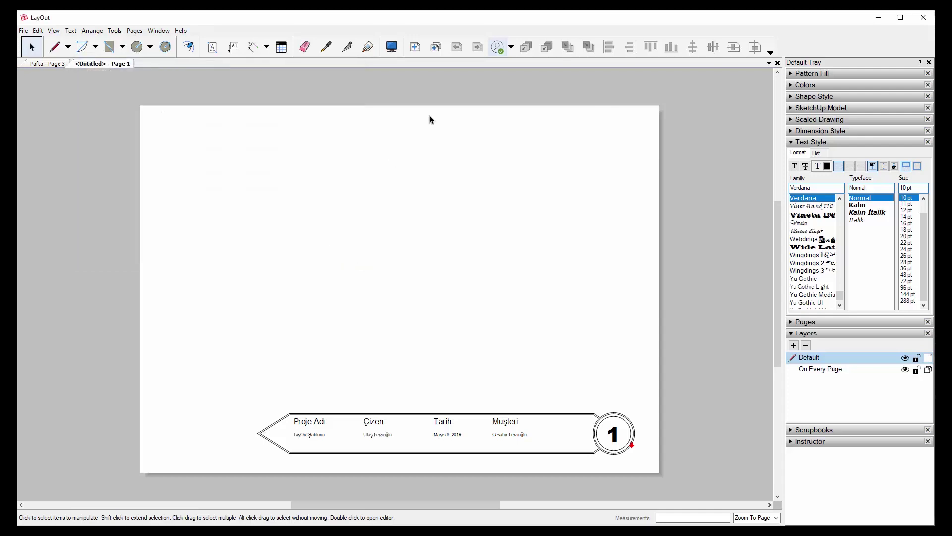
Step: Add three new pages, each with its own numbered title block, then step back toward Page 1
click(417, 49)
click(417, 50)
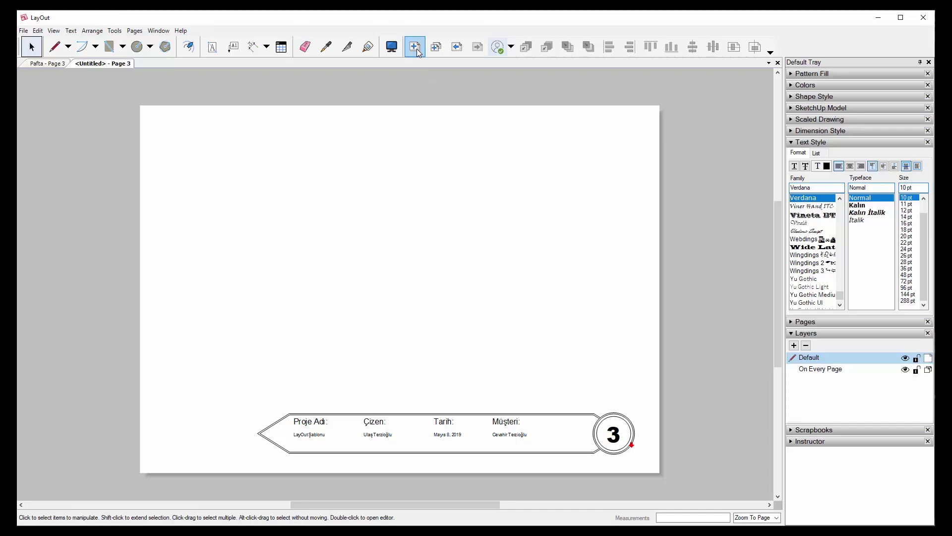
click(417, 49)
click(457, 49)
click(457, 48)
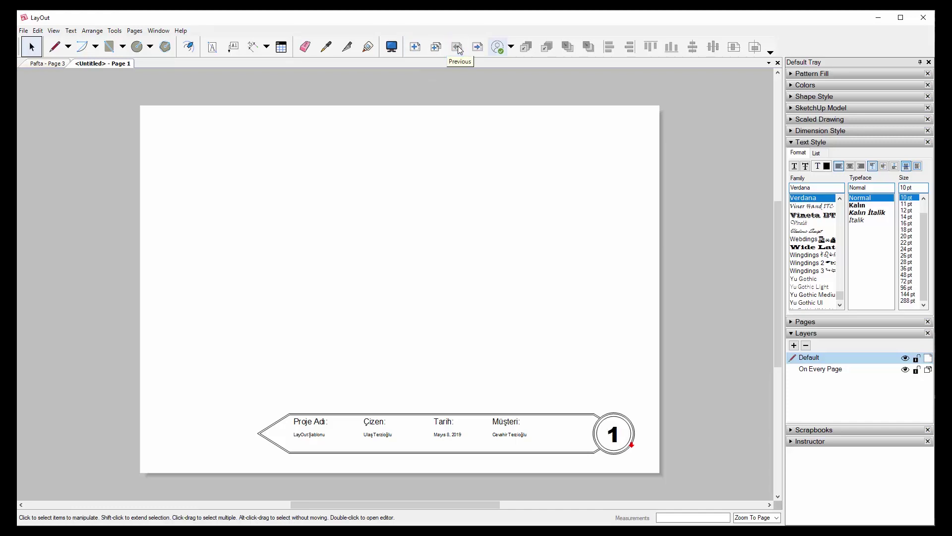